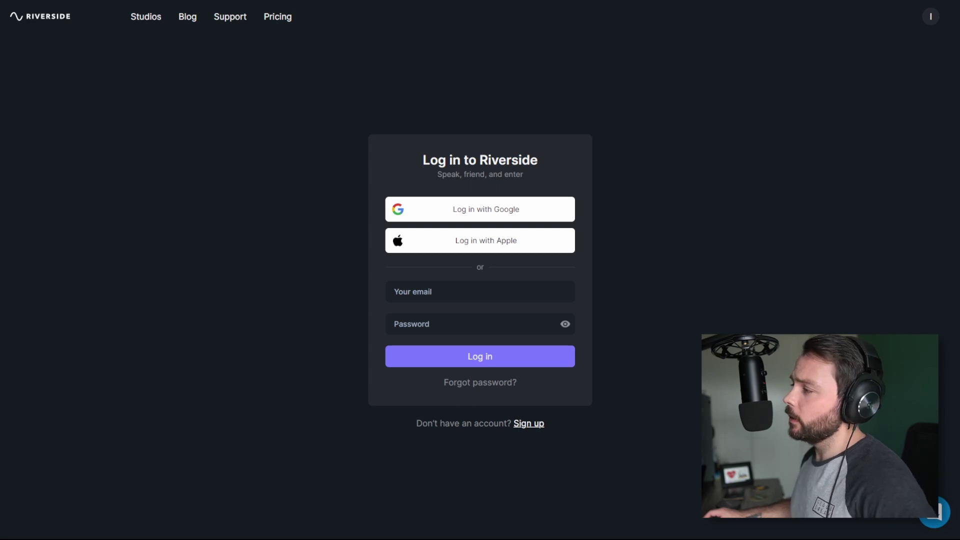
- Log in with the Google account and look through the existing studios and offers on the dashboard
left_click(509, 213)
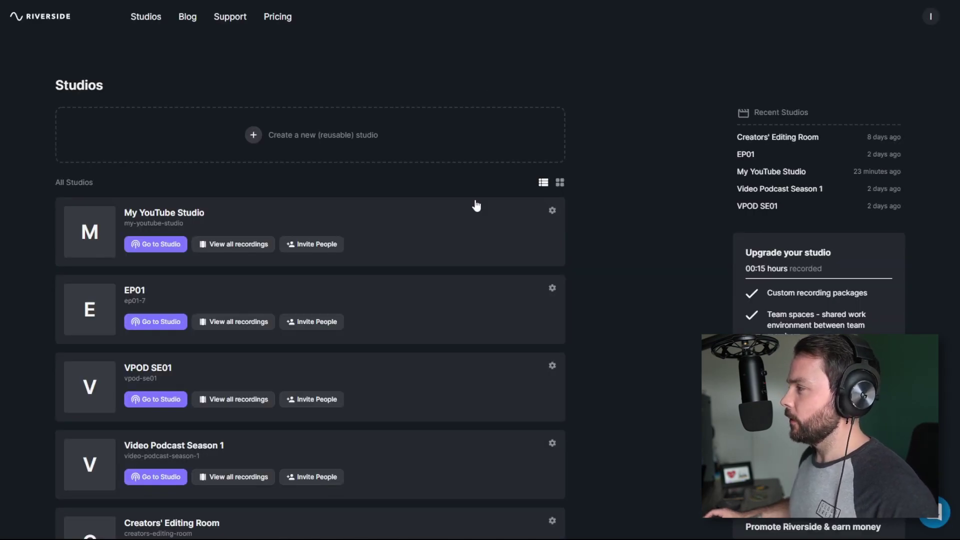
scroll(825, 133, "down", 1)
scroll(796, 115, "up", 1)
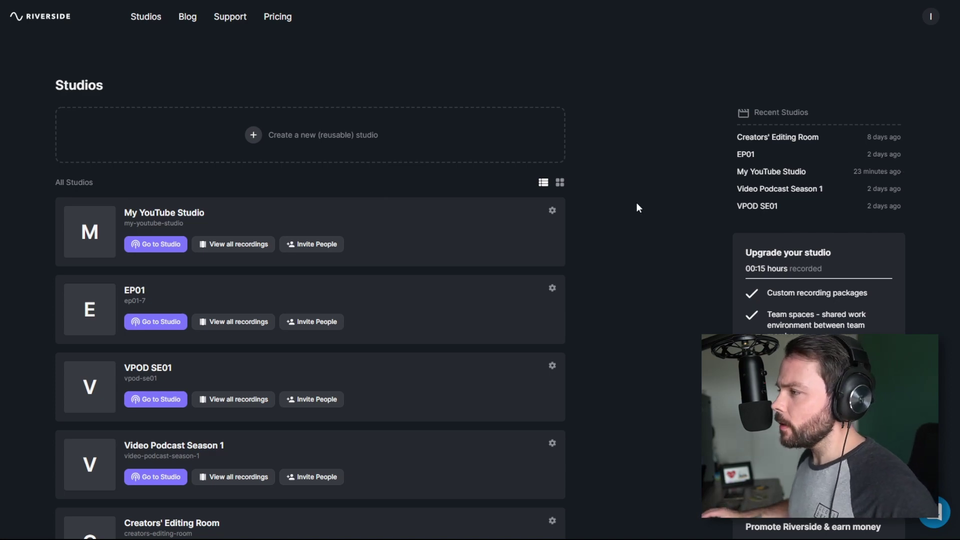
scroll(486, 223, "down", 4)
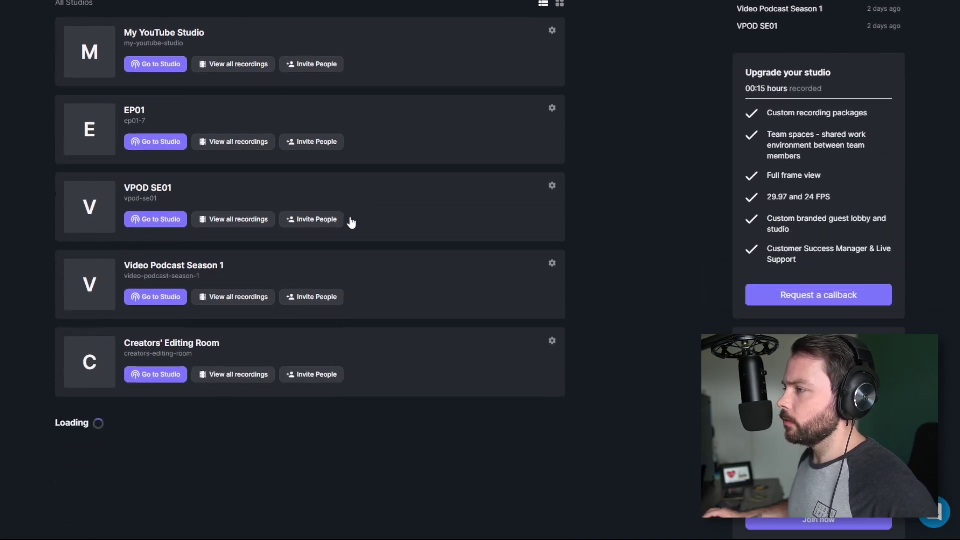
scroll(315, 380, "up", 3)
scroll(297, 348, "up", 1)
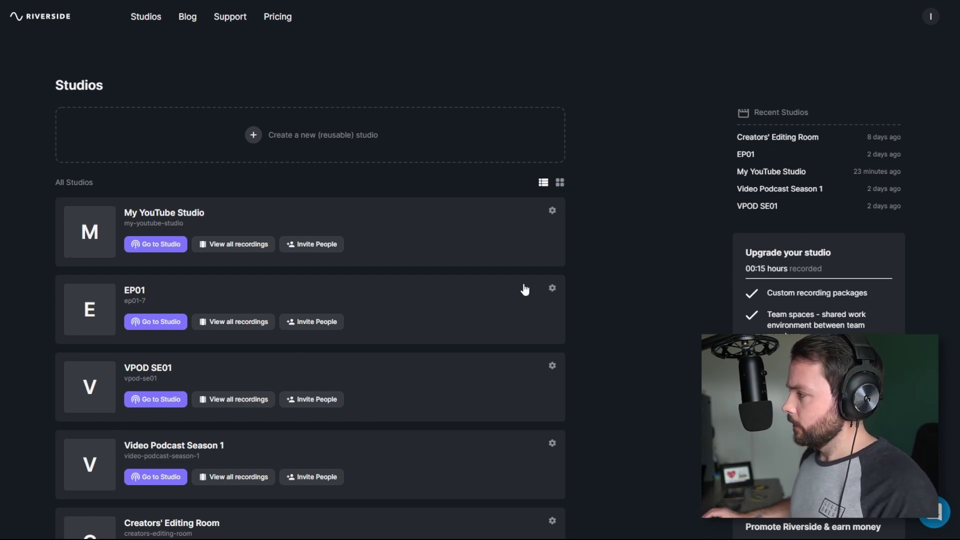
scroll(705, 234, "down", 2)
scroll(704, 234, "down", 2)
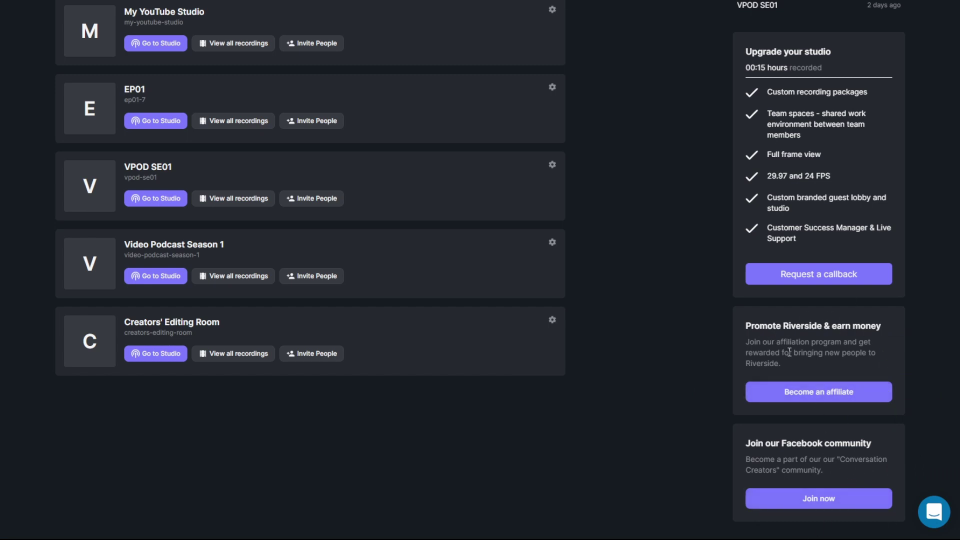
scroll(786, 350, "up", 4)
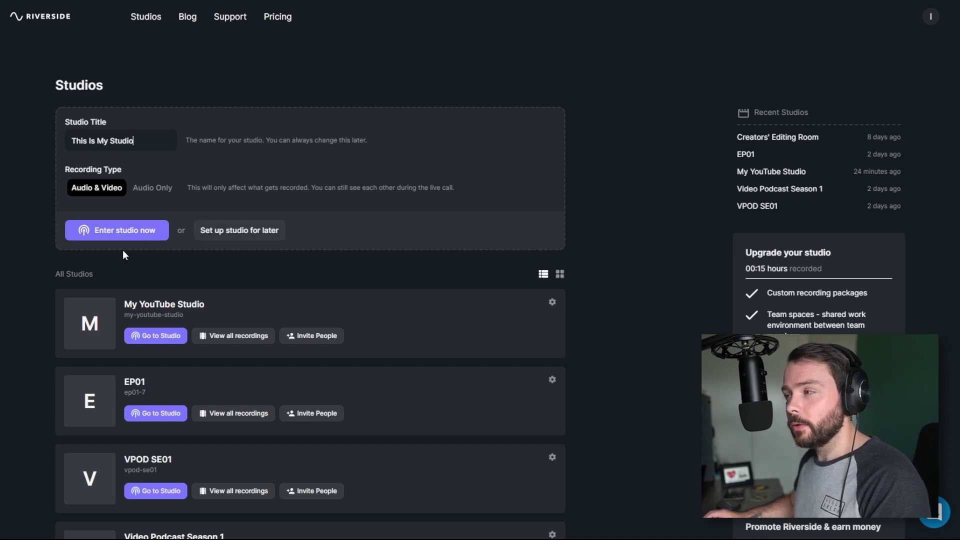
- Enter the new Audio & Video studio titled This Is My Studio and specify that headphones are being used
left_click(140, 236)
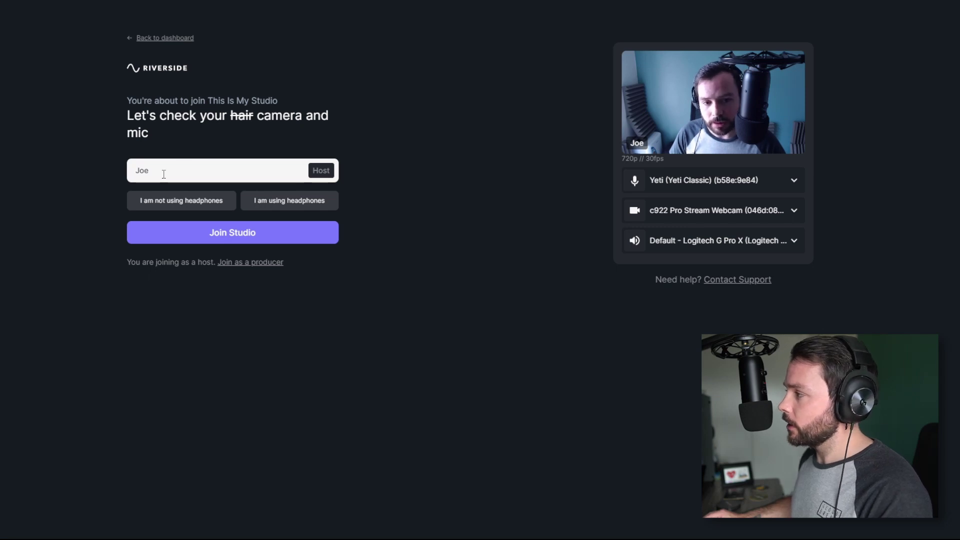
left_click(199, 203)
left_click(286, 202)
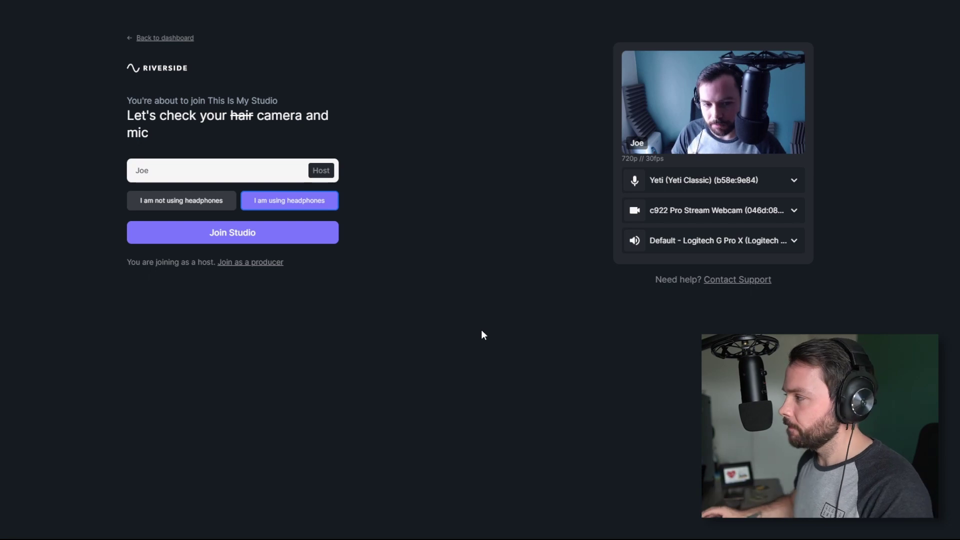
- Choose the Yeti microphone, the c922 Pro Stream Webcam and the default Logitech G Pro X headset as speaker
left_click(791, 179)
left_click(749, 226)
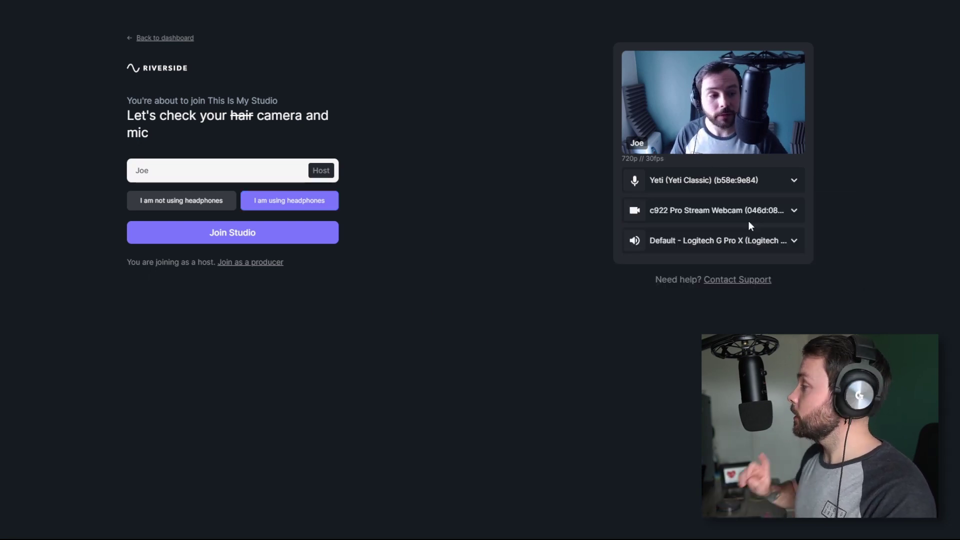
left_click(760, 210)
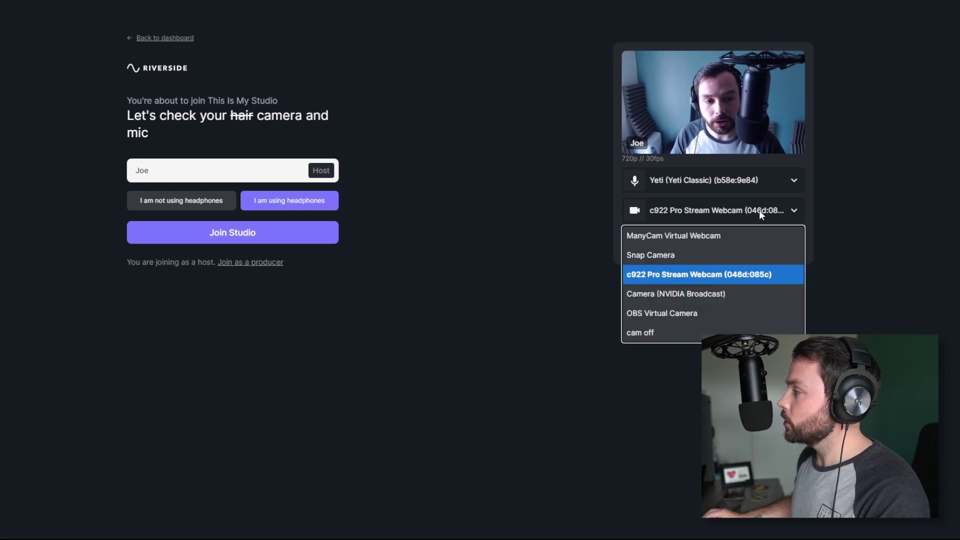
left_click(719, 275)
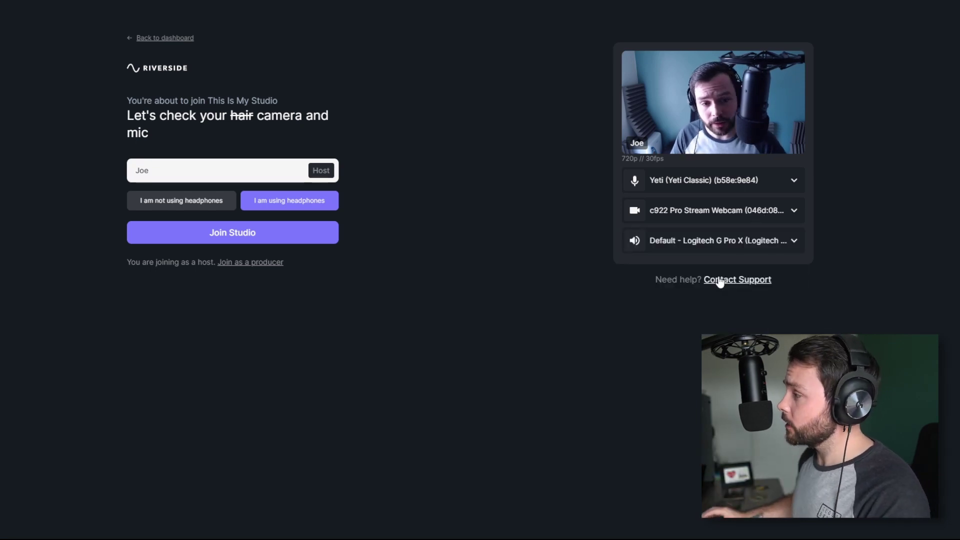
left_click(743, 241)
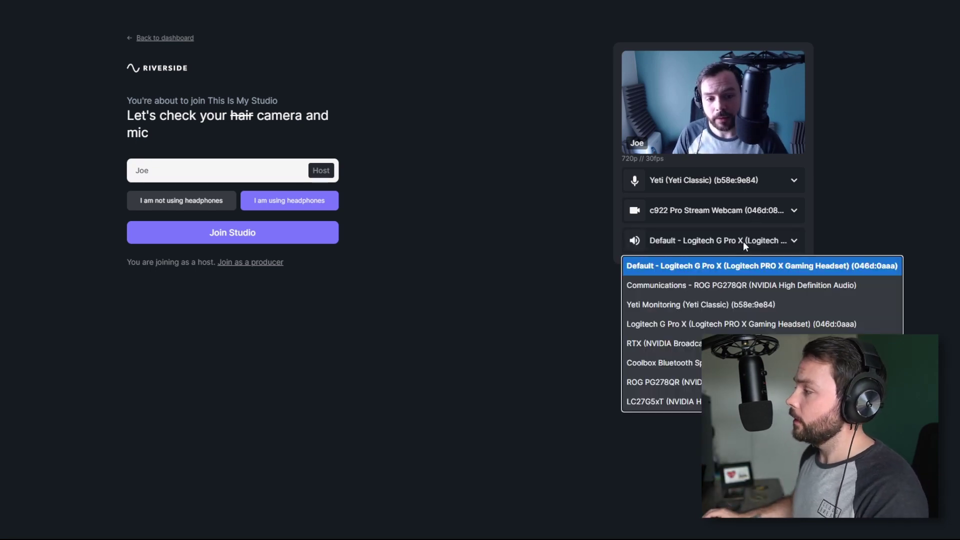
left_click(709, 269)
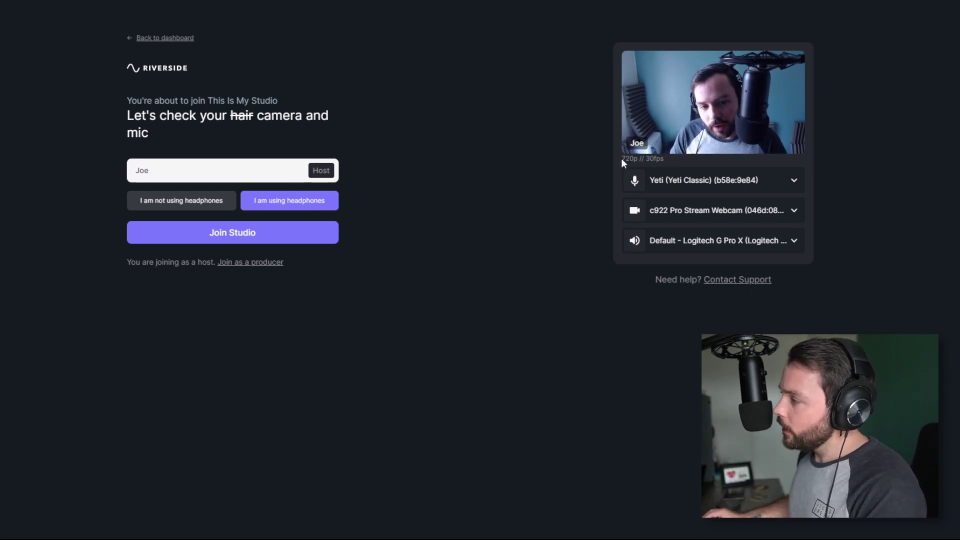
- Check the camera's resolution and frame rate below the preview, and join the studio as host
left_click_drag(622, 159, 640, 159)
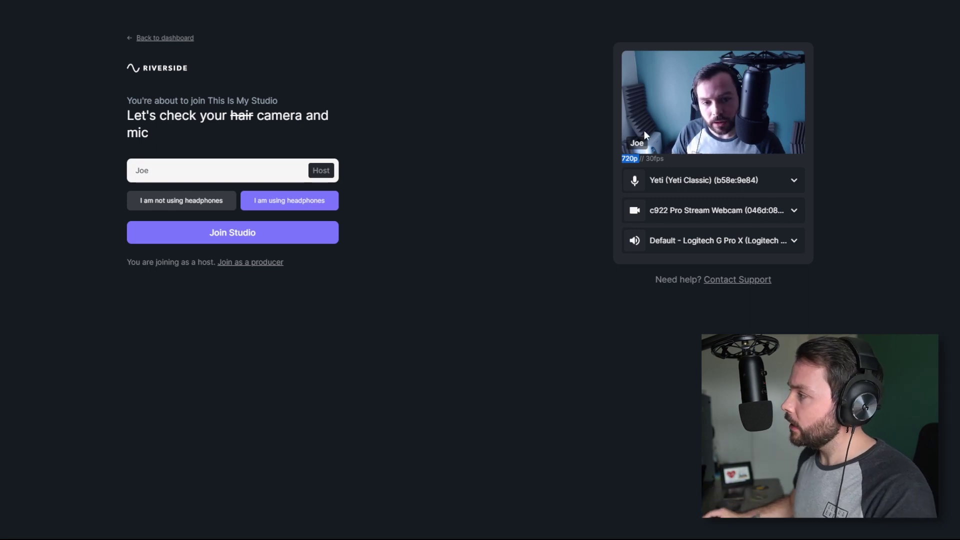
left_click_drag(665, 159, 653, 160)
left_click(660, 166)
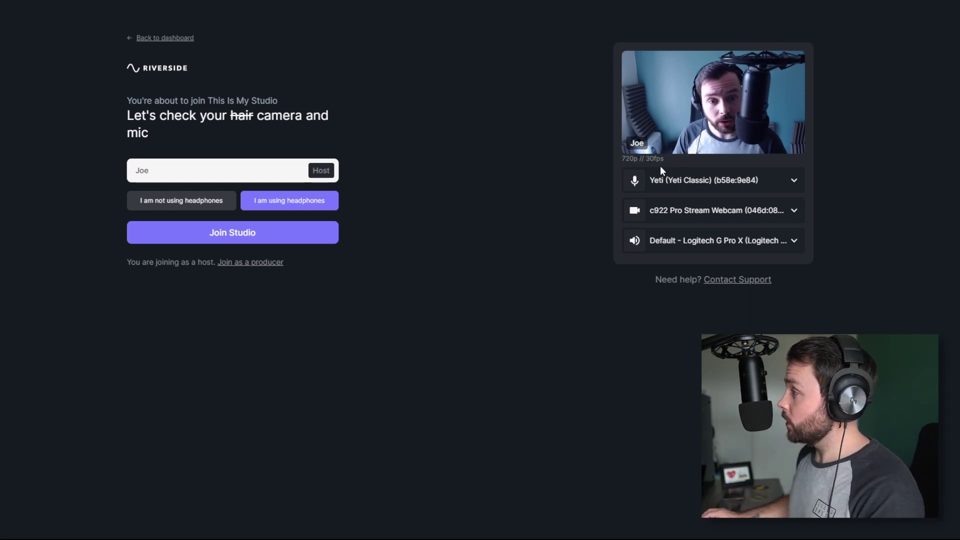
left_click(273, 236)
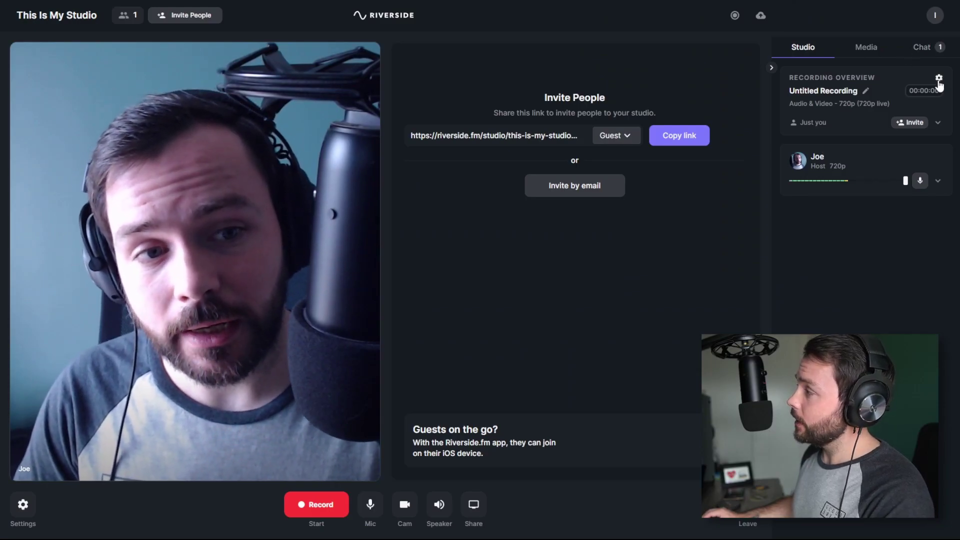
- Rename the untitled recording to This Is My Studio and save the name
left_click(866, 90)
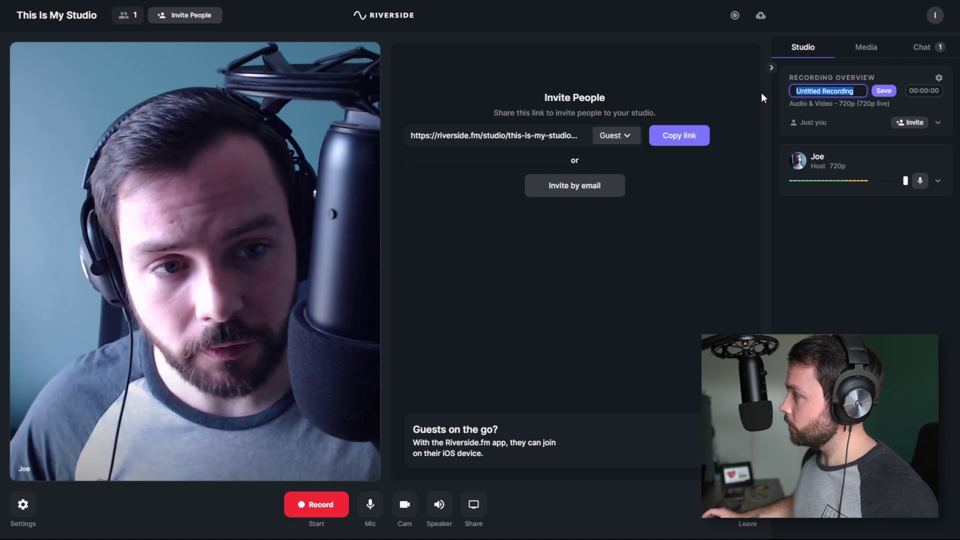
type("This Is My Stud")
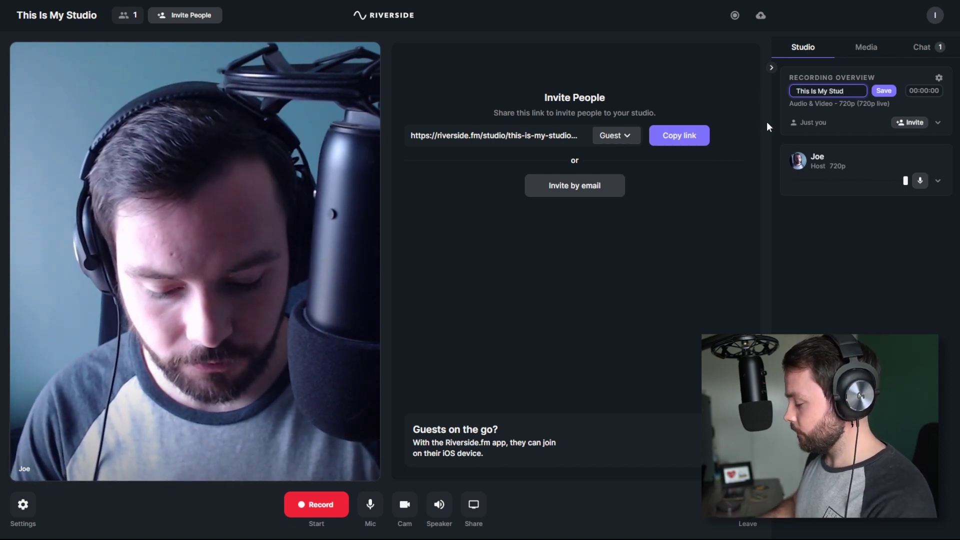
type("io")
left_click(884, 92)
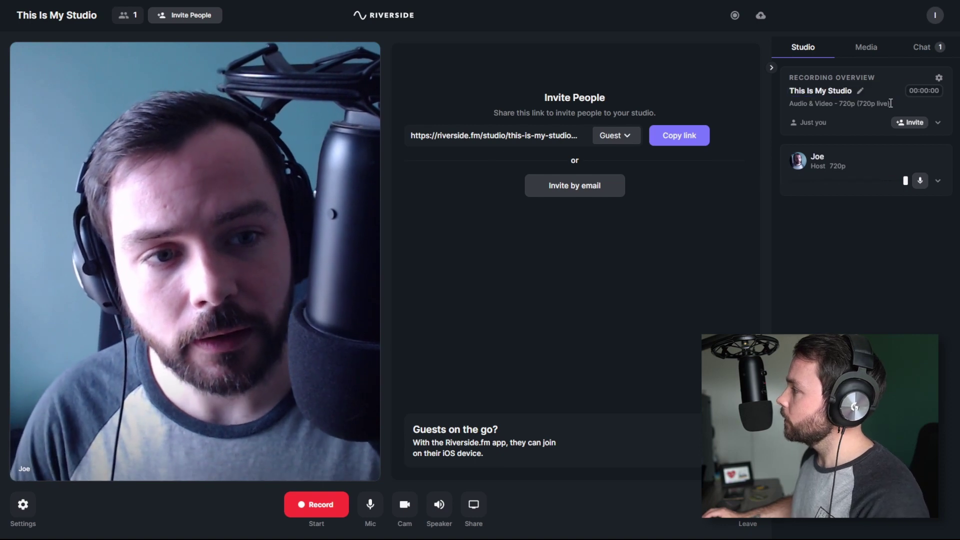
- In the recording settings, set the audio sample rate to 48 kHz and the participant video to Advanced quality
left_click(939, 79)
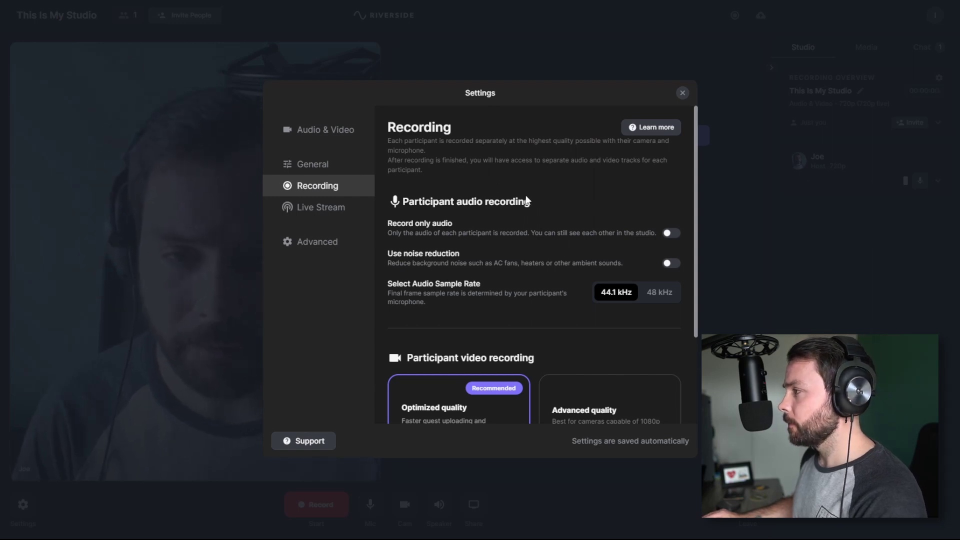
scroll(529, 194, "down", 2)
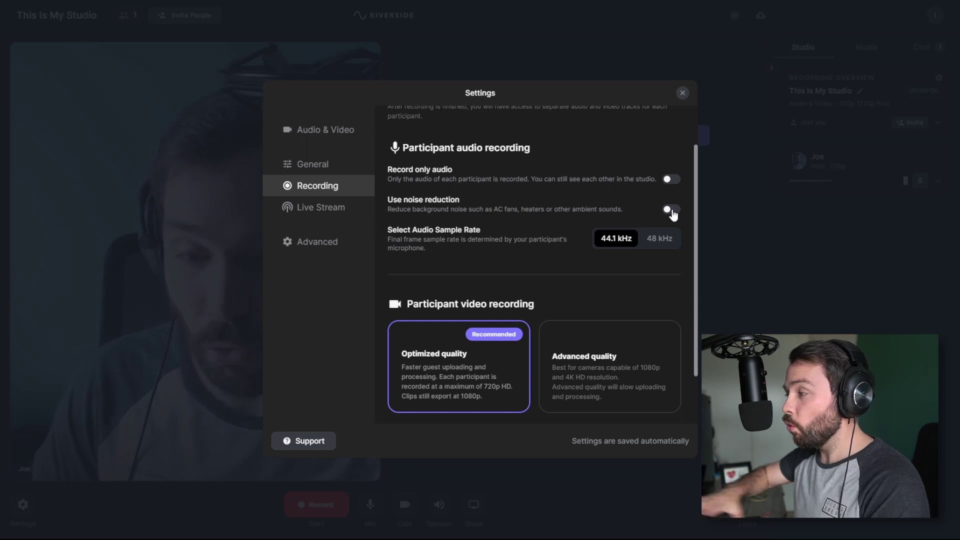
scroll(606, 207, "down", 1)
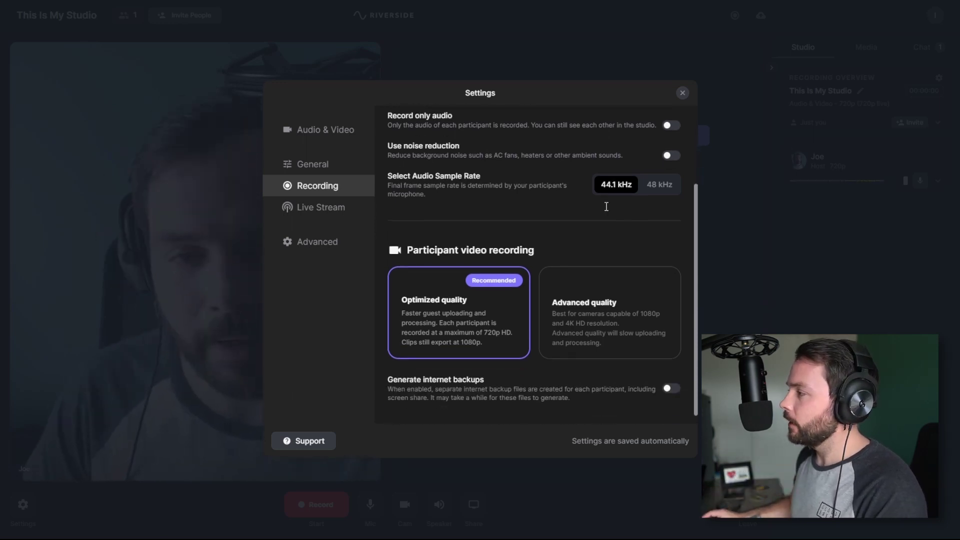
left_click(661, 186)
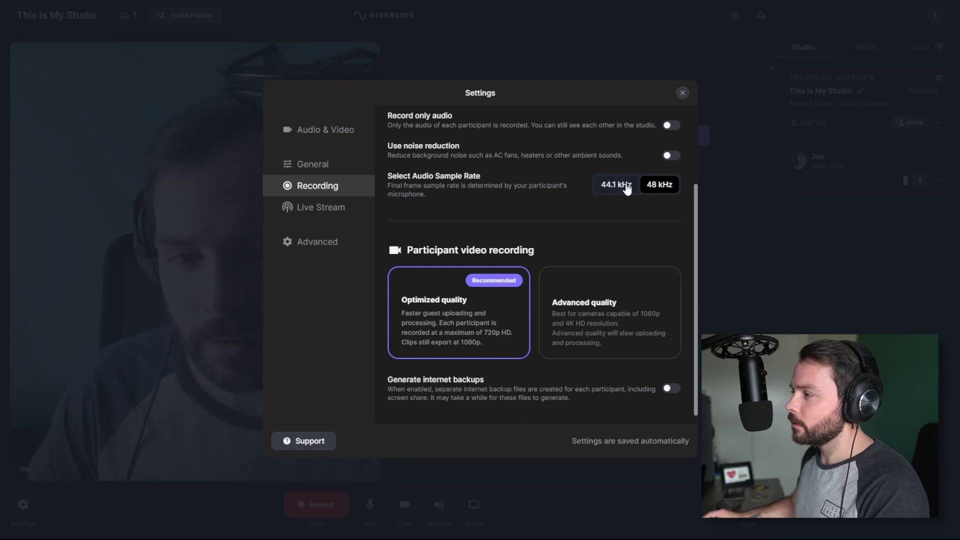
scroll(565, 300, "down", 1)
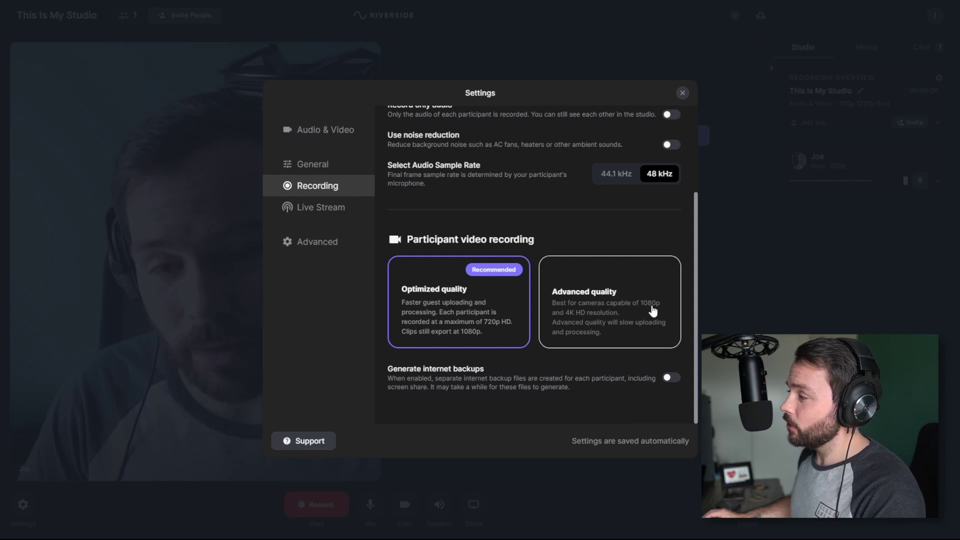
left_click(588, 322)
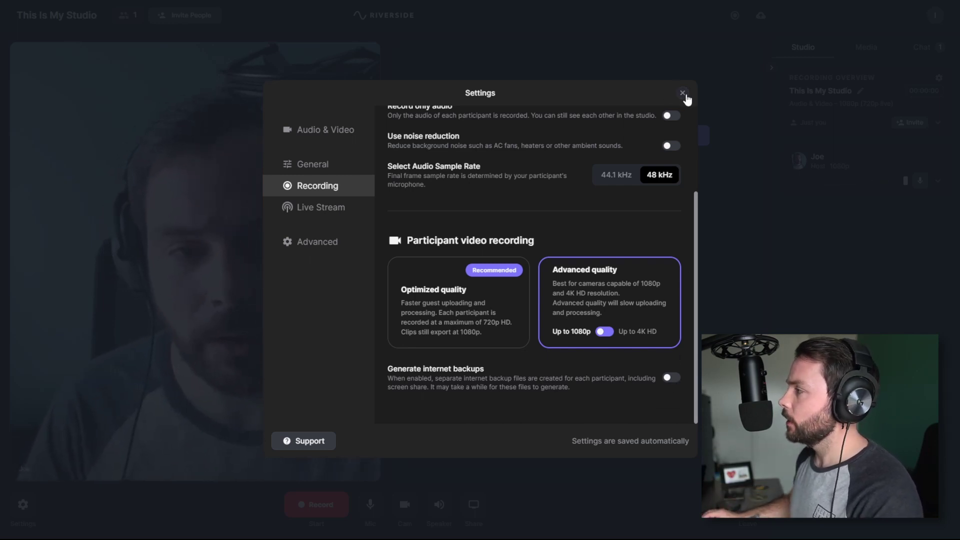
- Review the General, Live Stream, Advanced and Audio & Video settings of the studio
left_click(319, 172)
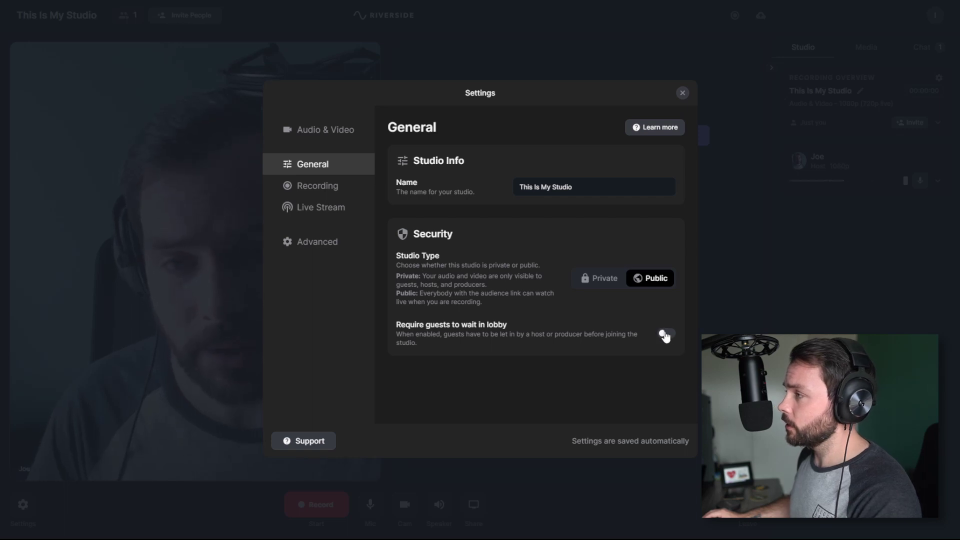
left_click(323, 208)
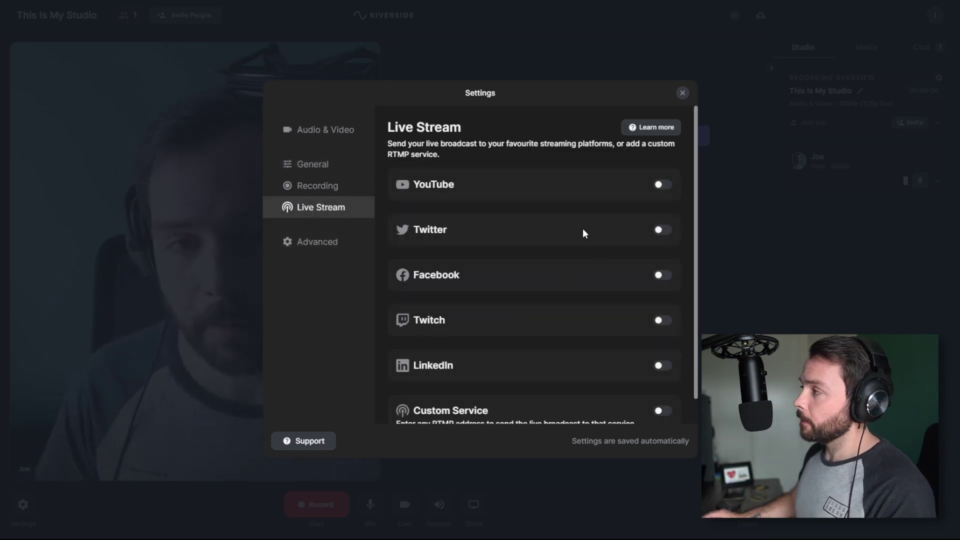
scroll(598, 200, "down", 2)
scroll(603, 235, "up", 2)
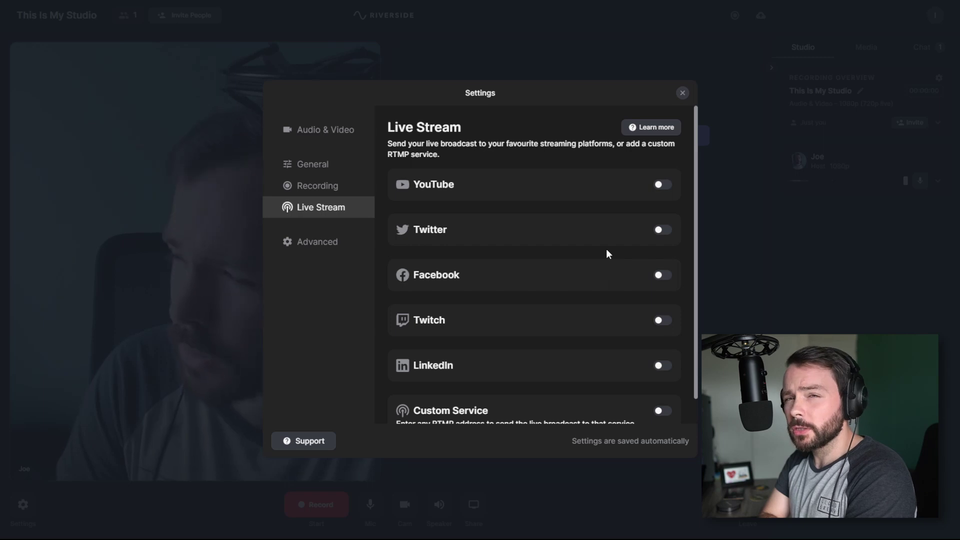
scroll(607, 253, "down", 1)
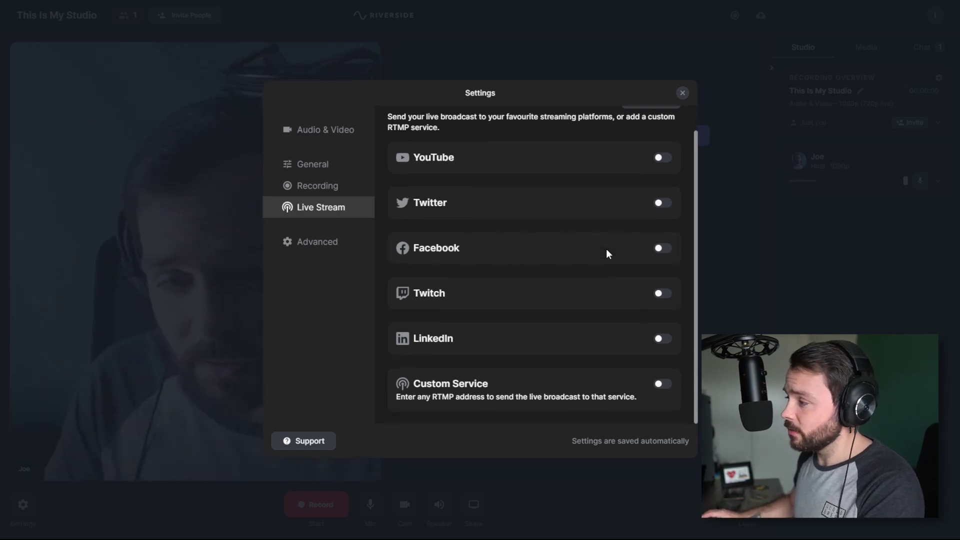
scroll(575, 336, "up", 1)
scroll(530, 305, "down", 1)
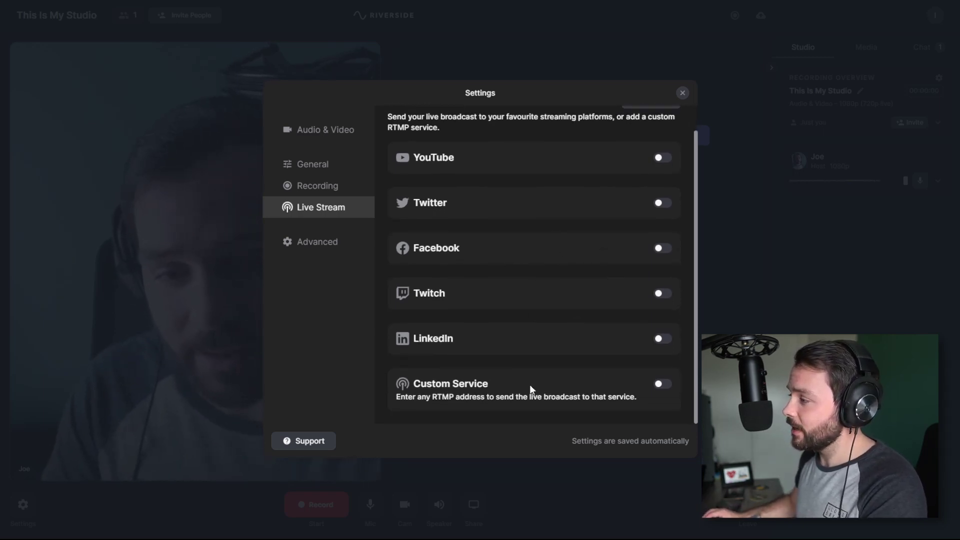
scroll(440, 240, "up", 2)
left_click(326, 243)
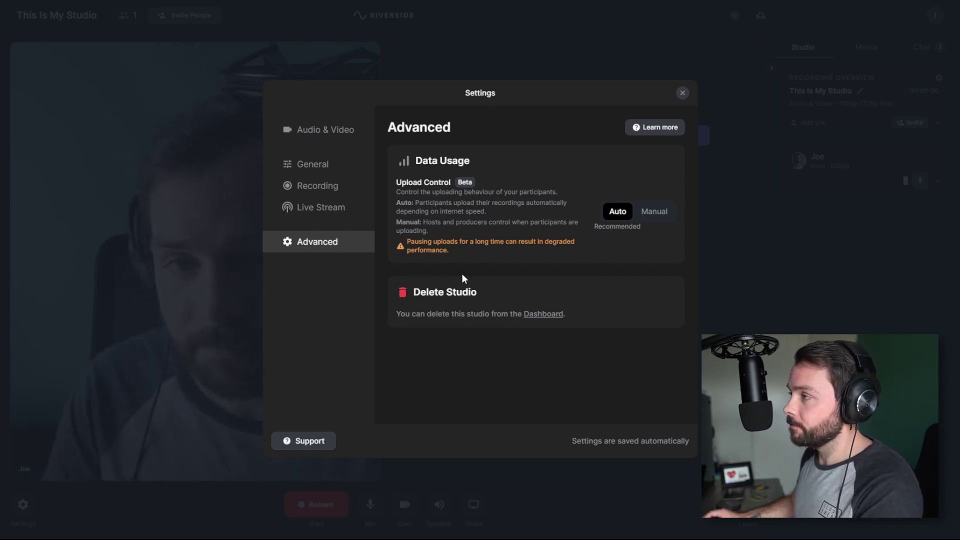
left_click(346, 134)
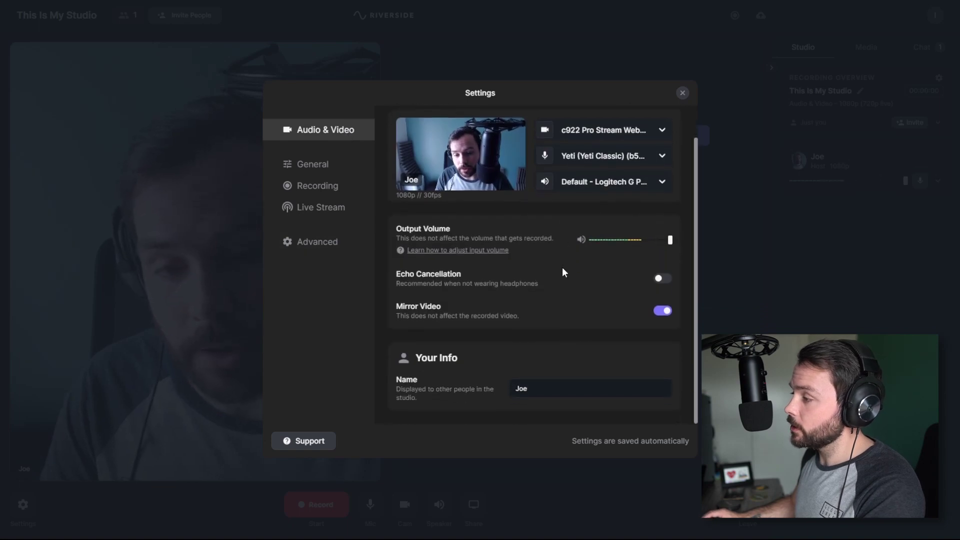
- Recheck the recording settings, close the settings dialog, and examine the live resolution in the recording overview
left_click(314, 188)
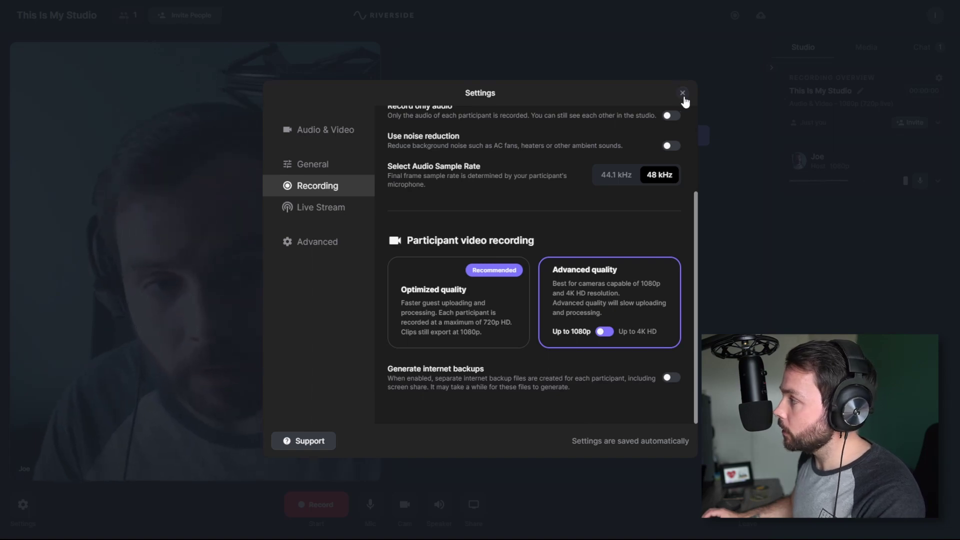
left_click(683, 93)
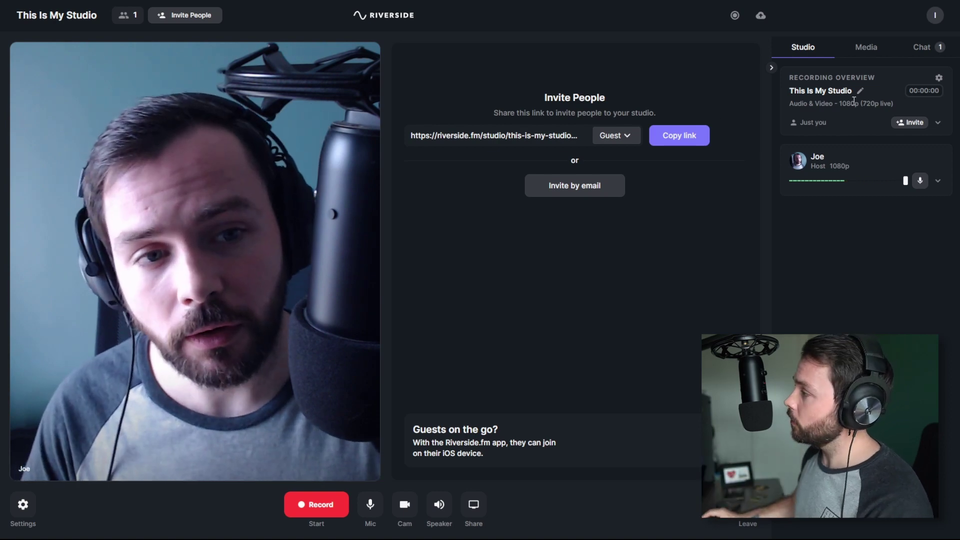
left_click_drag(889, 103, 862, 104)
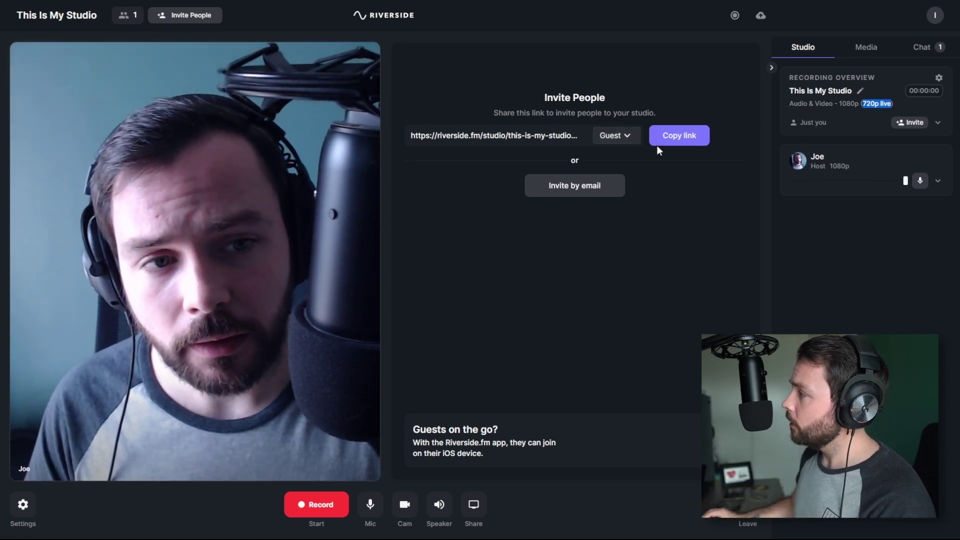
- Review the recording resolution in the overview and the available microphone, camera and speaker devices
double_click(849, 103)
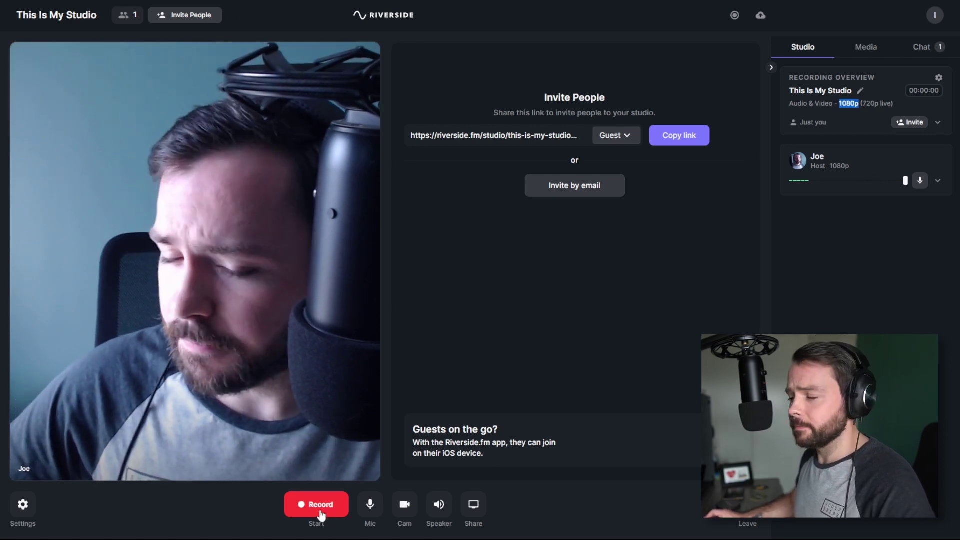
left_click(370, 505)
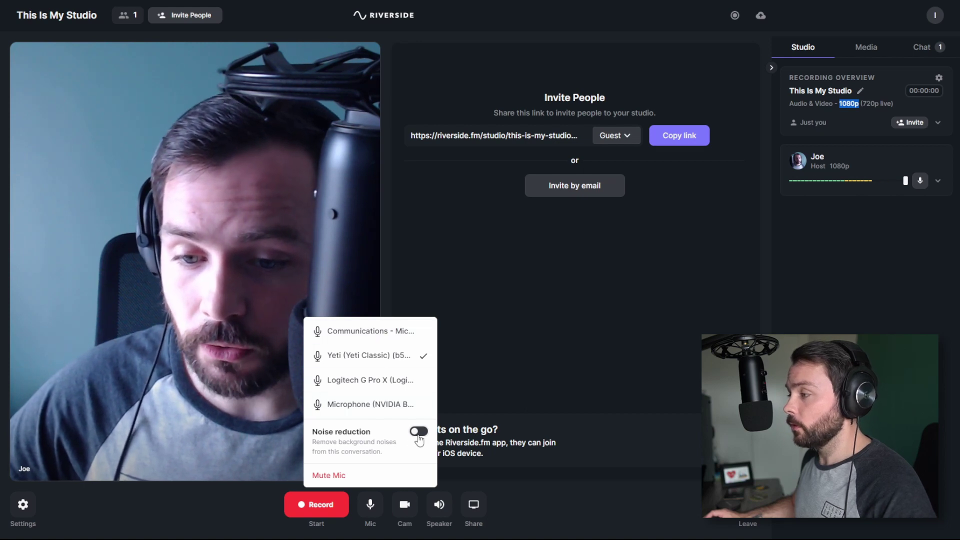
left_click(405, 504)
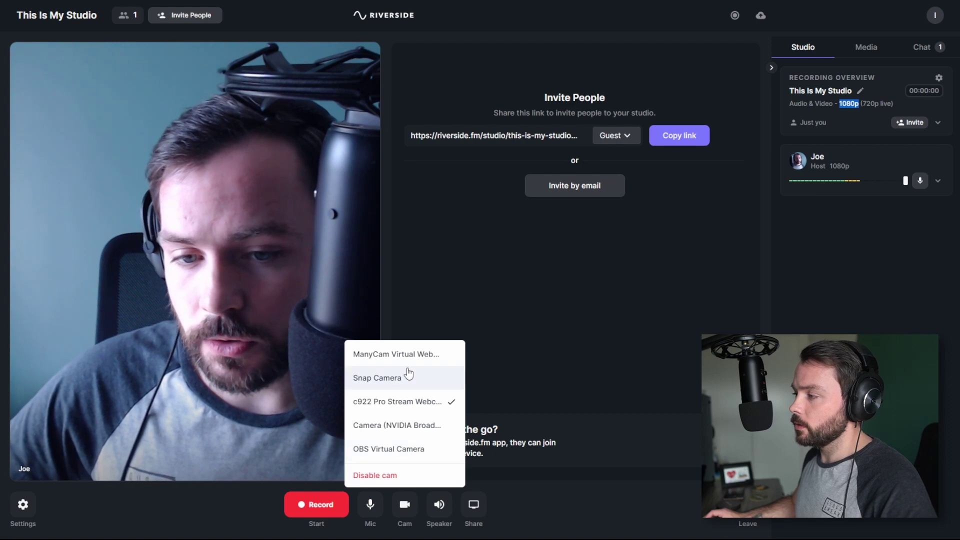
left_click(439, 506)
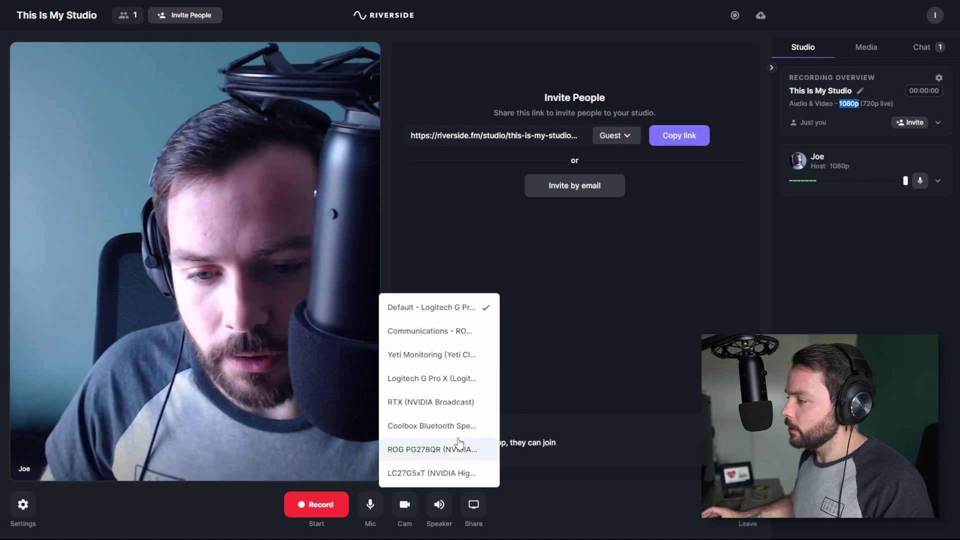
left_click(449, 509)
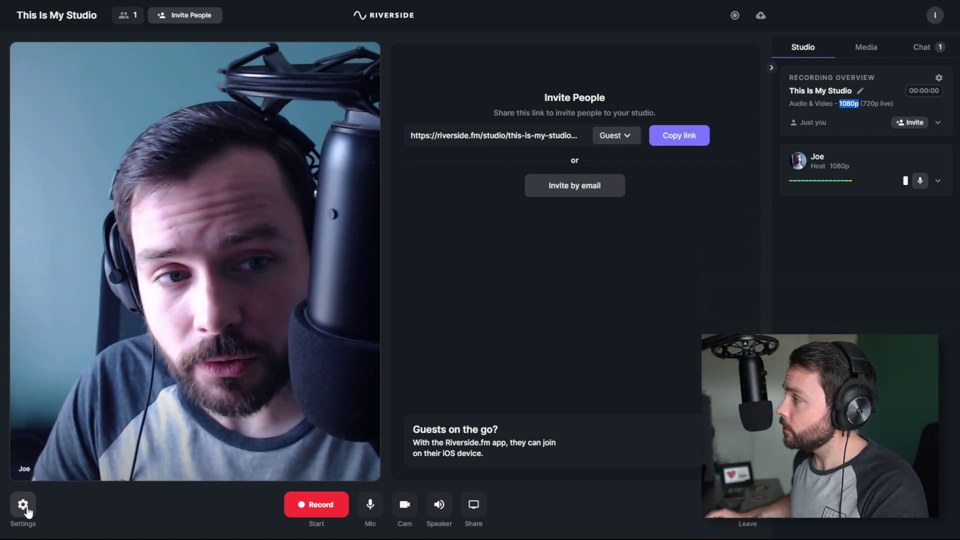
- Check the Audio & Video settings of the studio and close the settings dialog
left_click(23, 505)
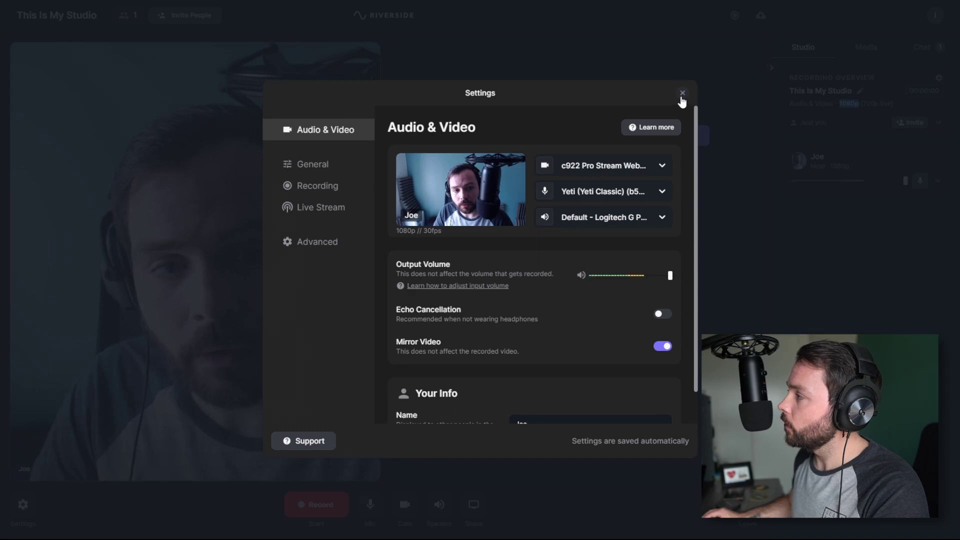
left_click(682, 95)
left_click(939, 78)
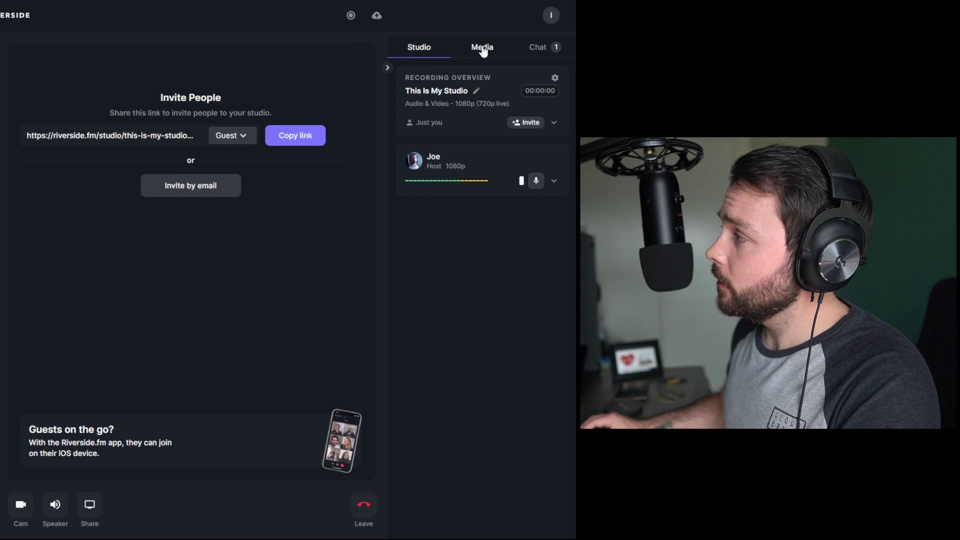
- Preview the Transition 5 sound from the media library and pause it
left_click(868, 50)
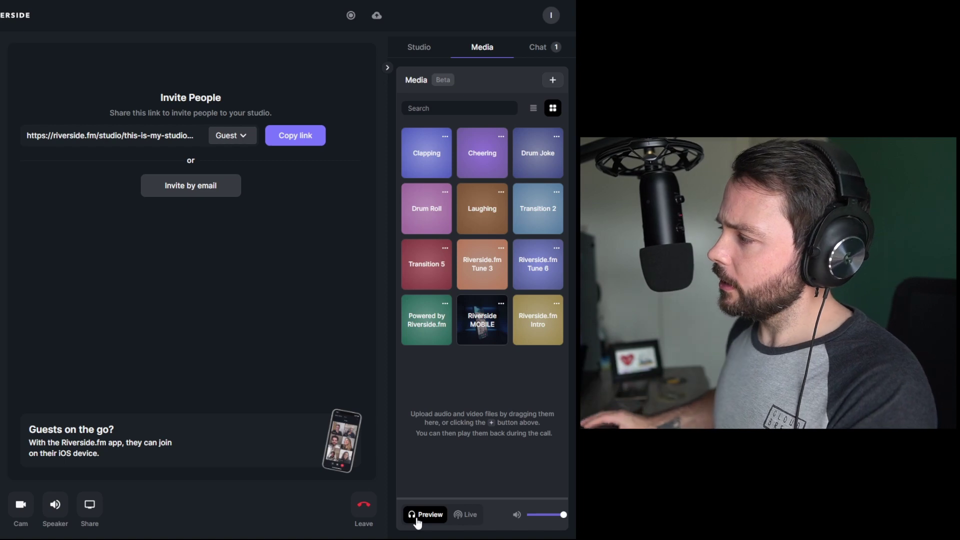
left_click(426, 271)
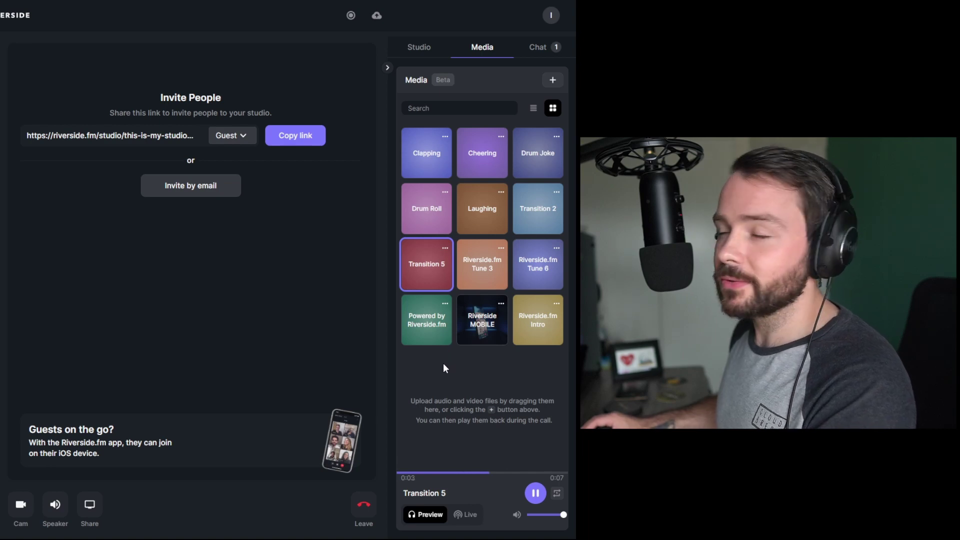
left_click(426, 270)
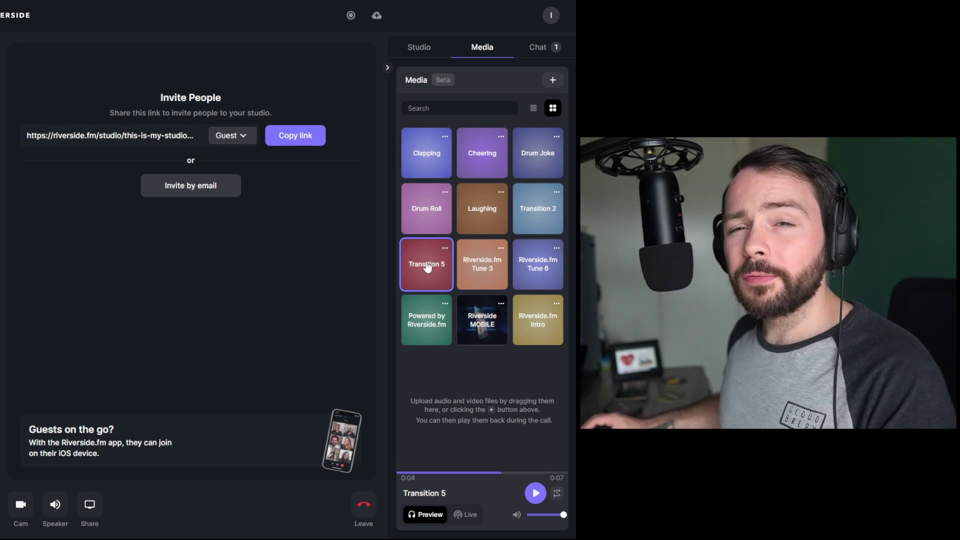
- Switch media playback to Live, rewind Transition 5 to the start and play it
left_click(466, 520)
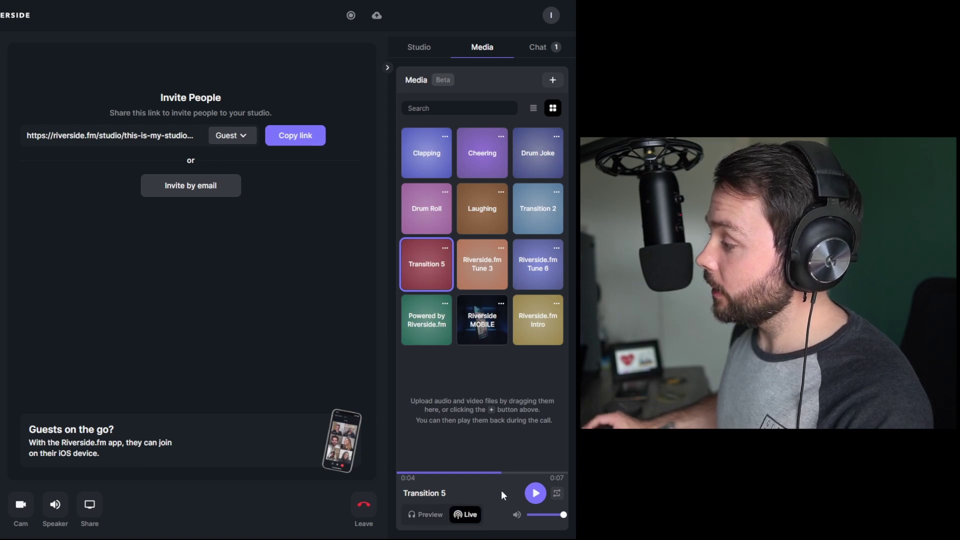
left_click_drag(501, 473, 393, 474)
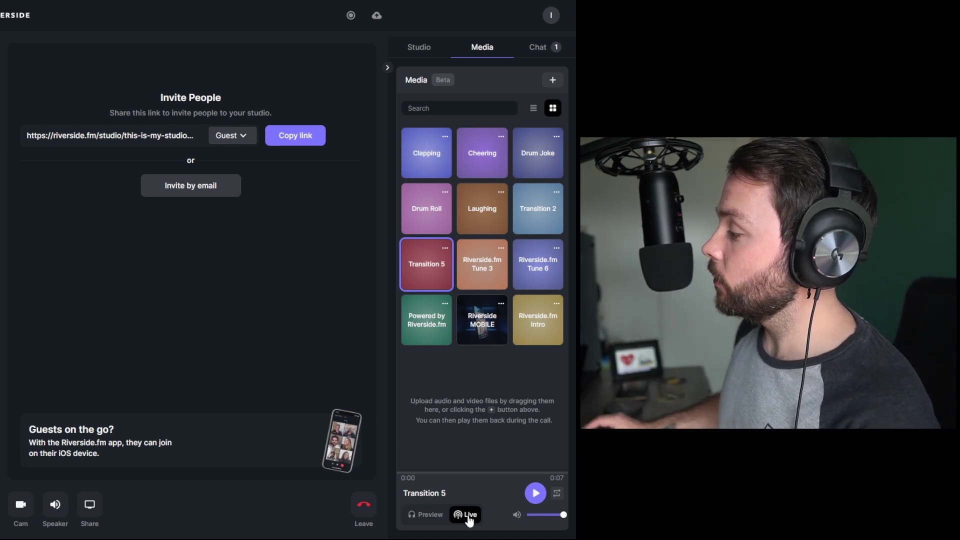
left_click(537, 497)
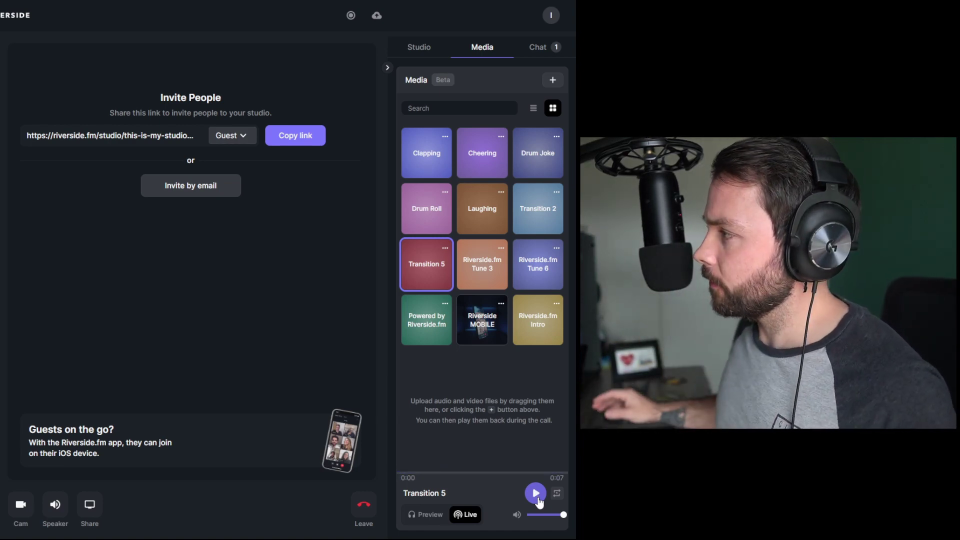
- Compare the list and grid views of the media library, and check the studio chat
left_click(534, 108)
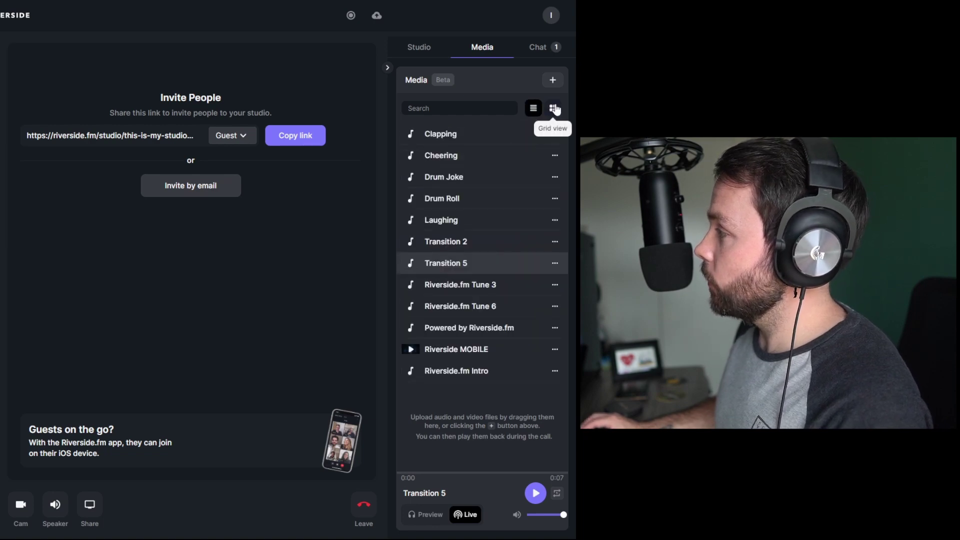
left_click(553, 108)
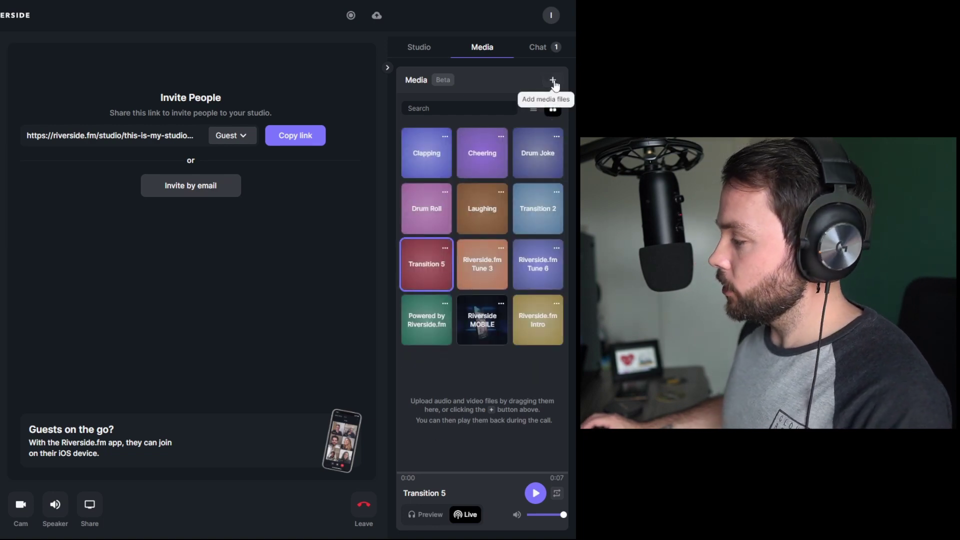
left_click(544, 50)
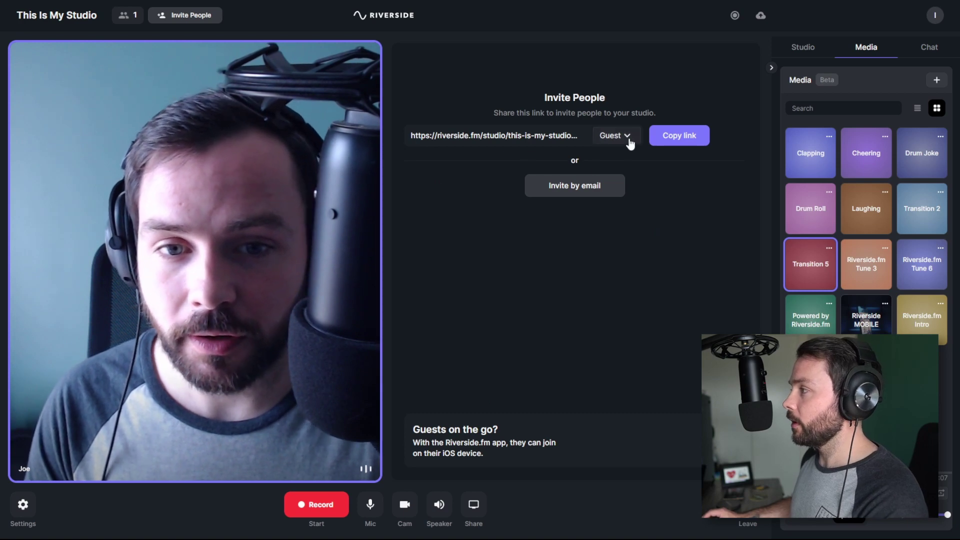
- Switch the invite link's role to Audience, and finally to Producer
left_click(630, 141)
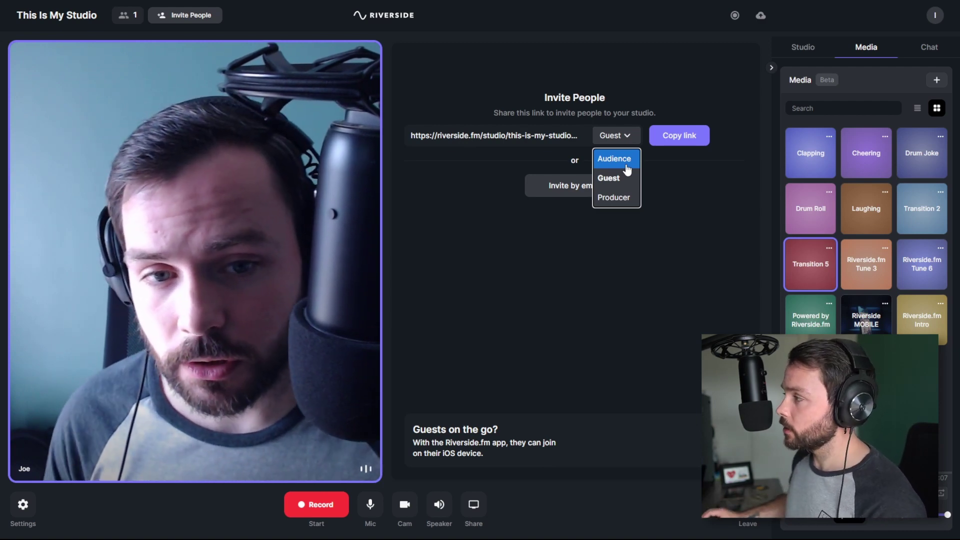
left_click(611, 159)
left_click(633, 136)
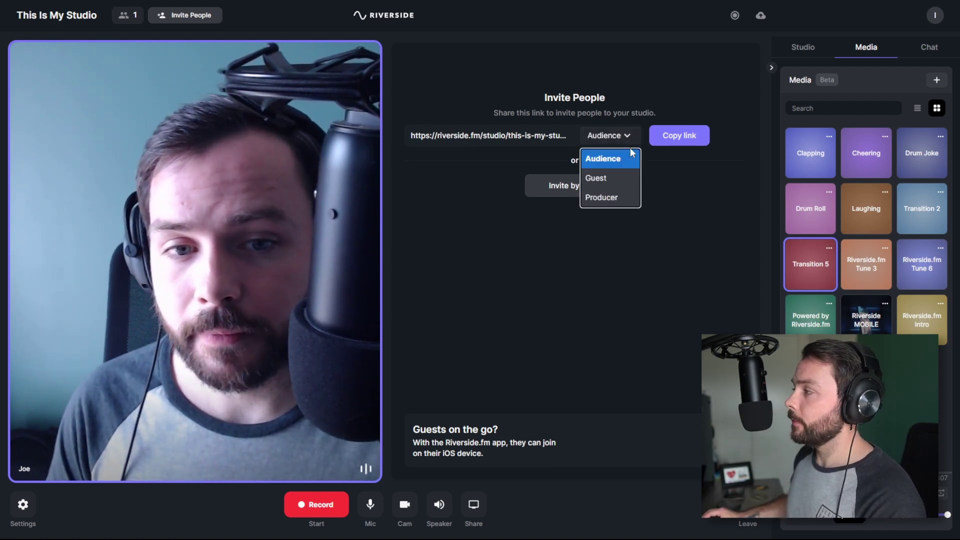
left_click(621, 198)
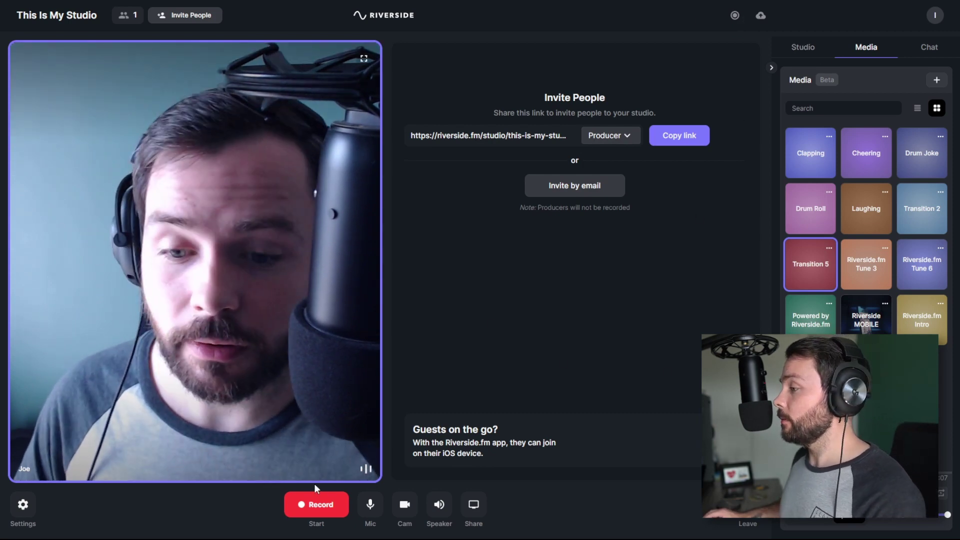
- Start recording, check the upload status, and mark a clip at about 01:12
left_click(328, 505)
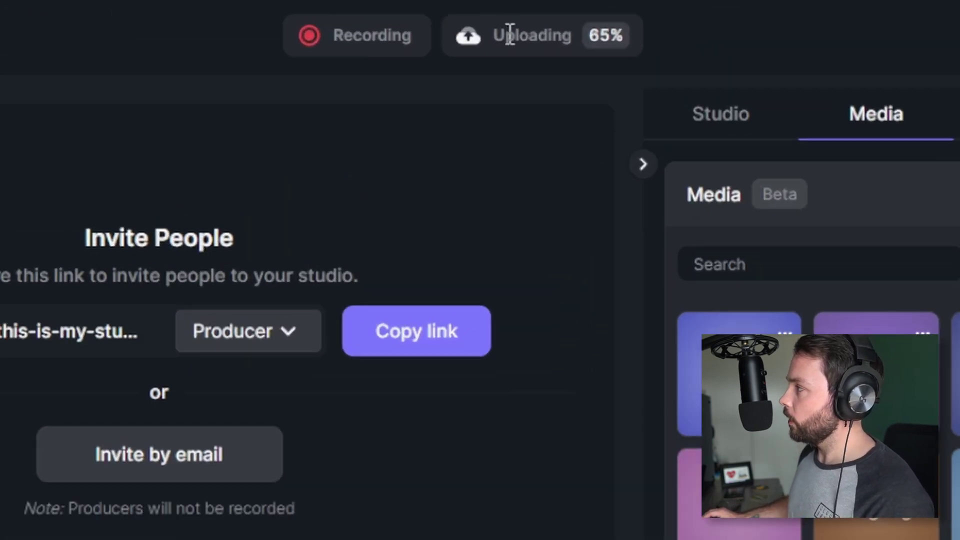
mouse_move(716, 15)
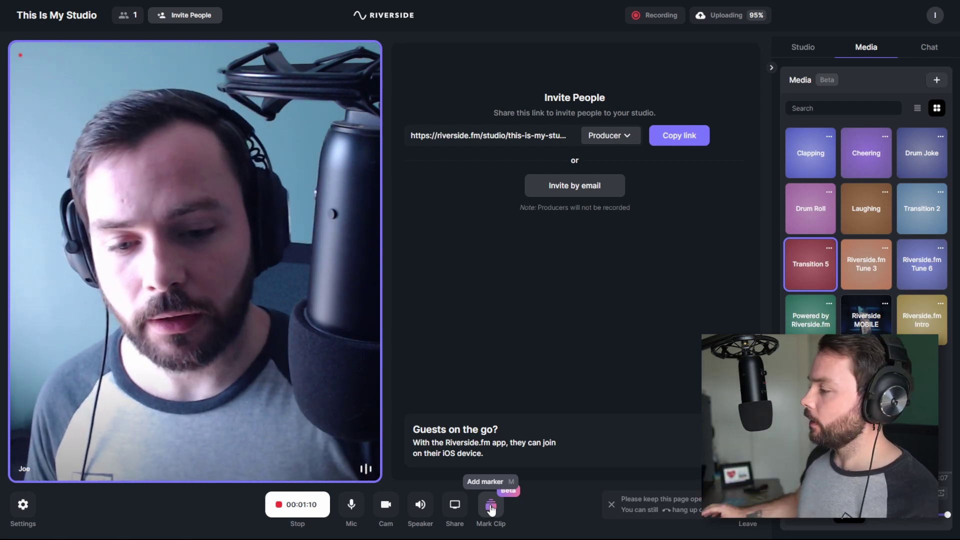
left_click(492, 506)
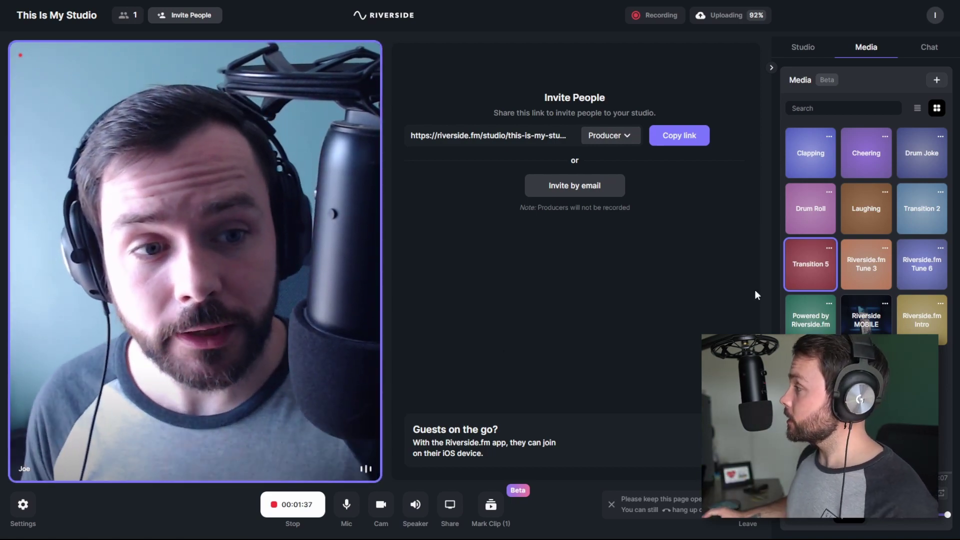
- Play Transition 2 and Cheering live during the recording, lowering the media volume to its minimum
left_click(919, 216)
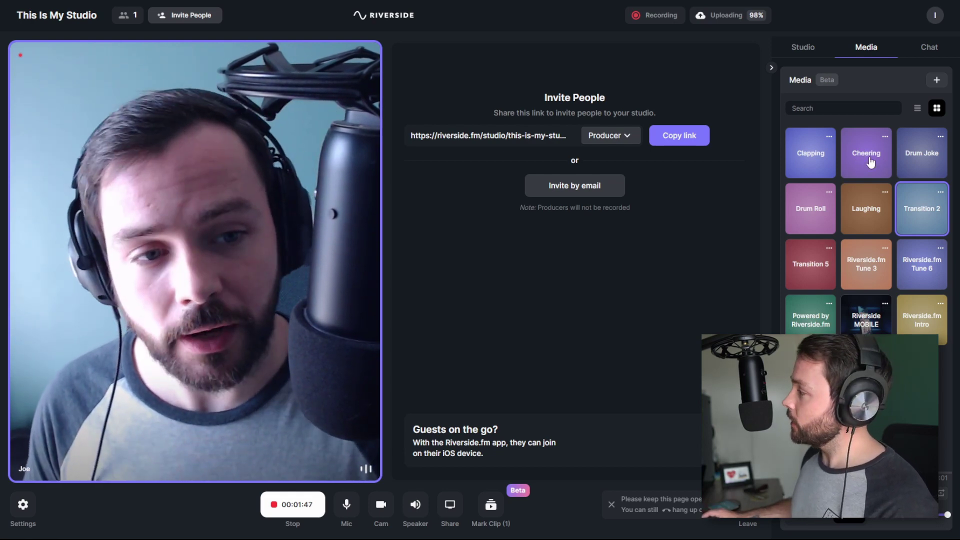
left_click(871, 161)
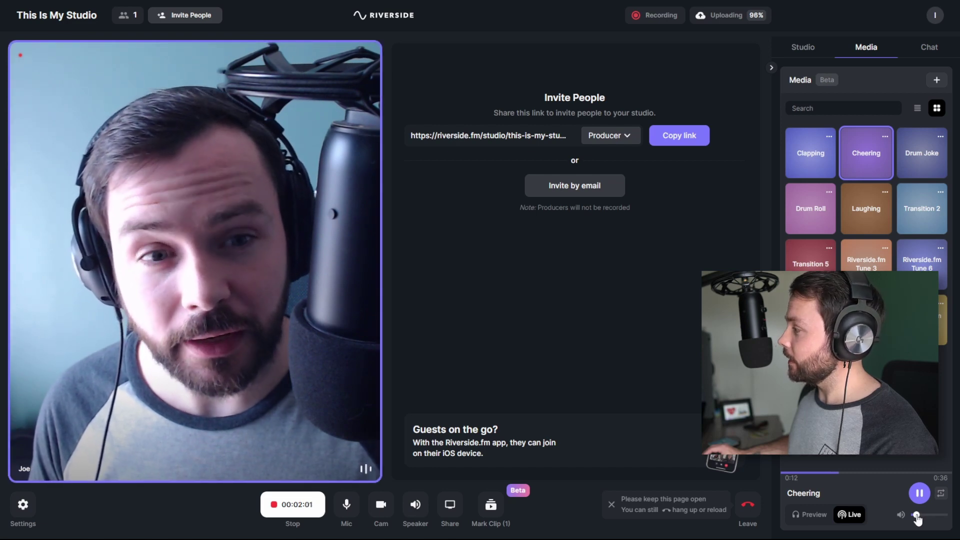
left_click_drag(915, 520, 911, 521)
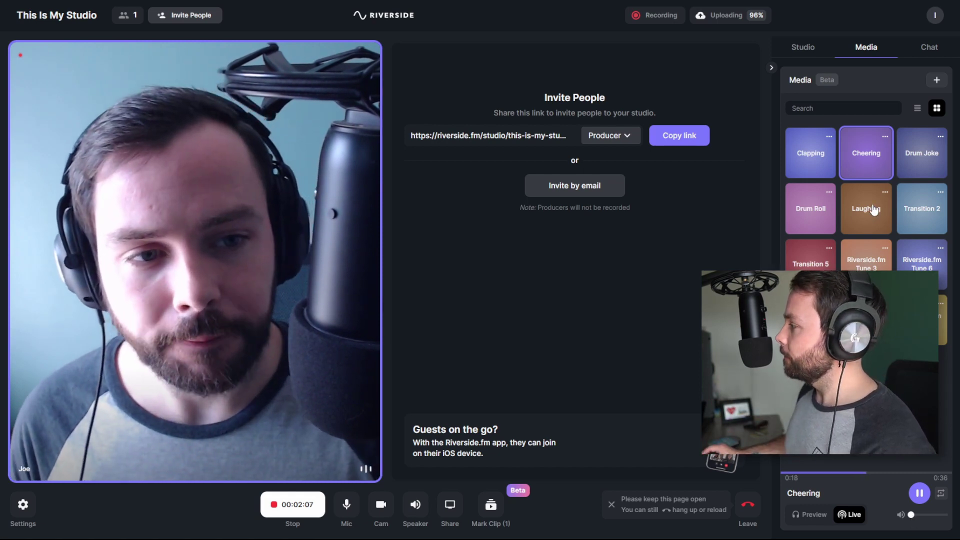
- Pause the Cheering sound, restore the media volume to full and toggle looping
left_click(913, 494)
left_click_drag(912, 516, 948, 515)
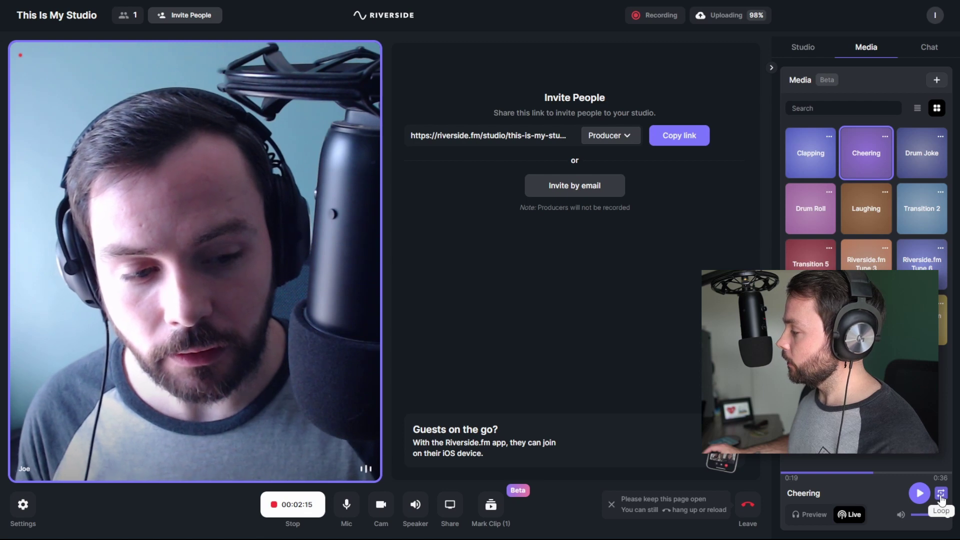
left_click(942, 497)
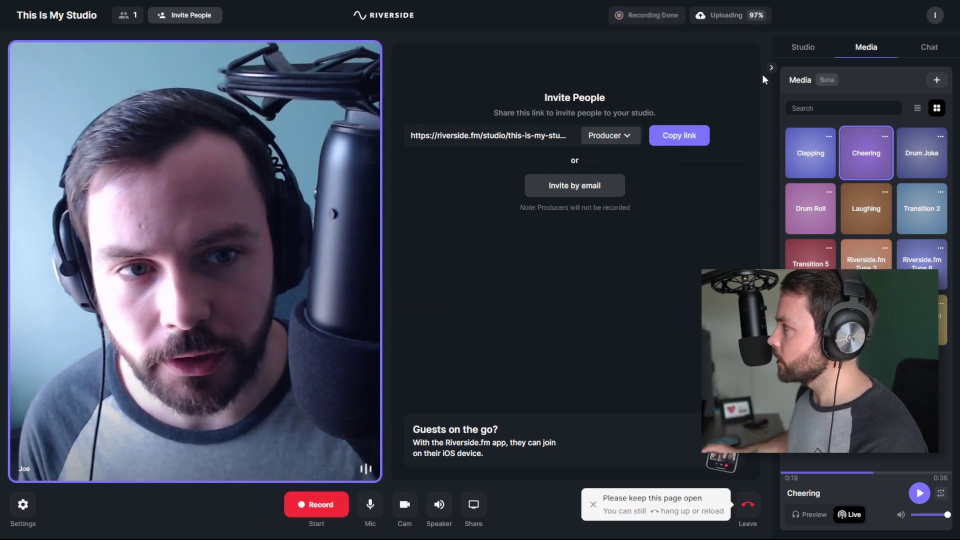
- Check the upload progress and the available cameras, and end the meeting
mouse_move(752, 18)
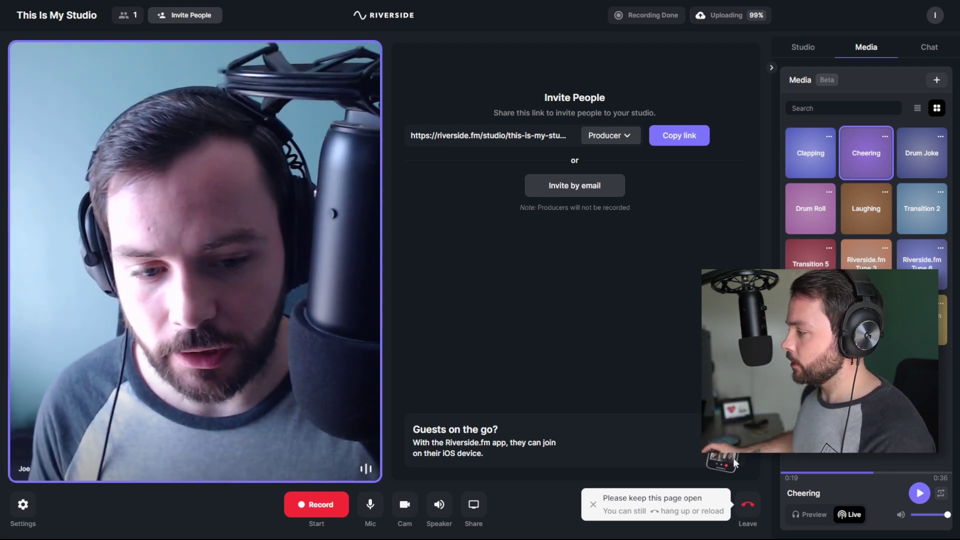
left_click(403, 506)
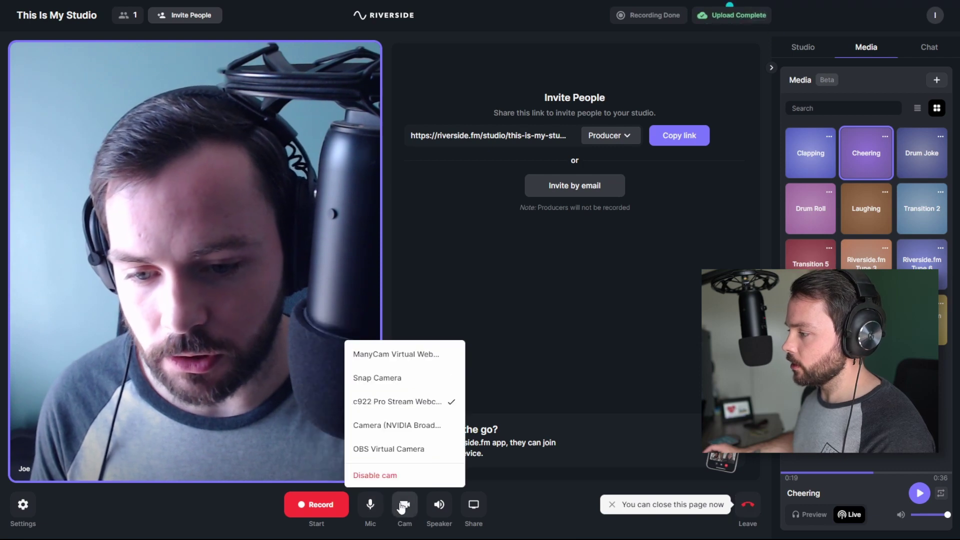
left_click(403, 506)
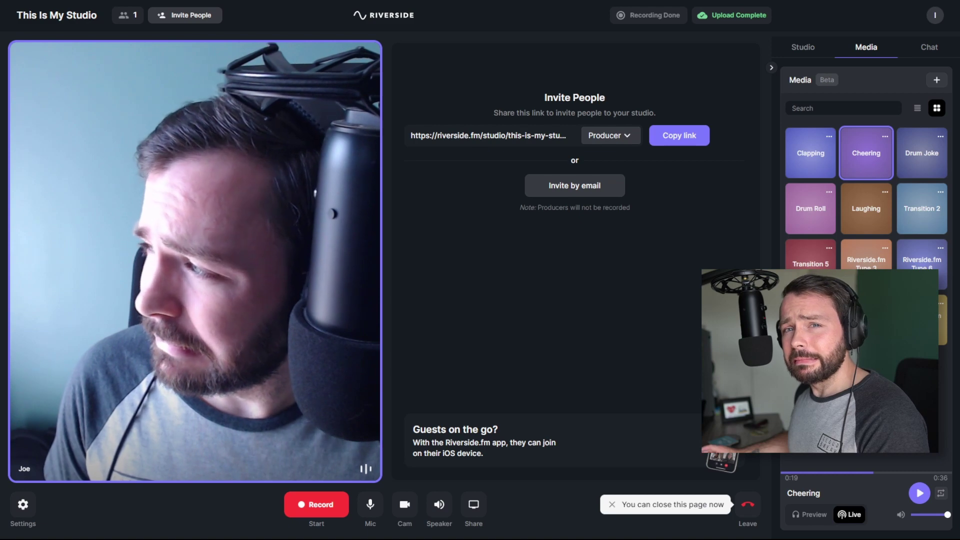
left_click(745, 517)
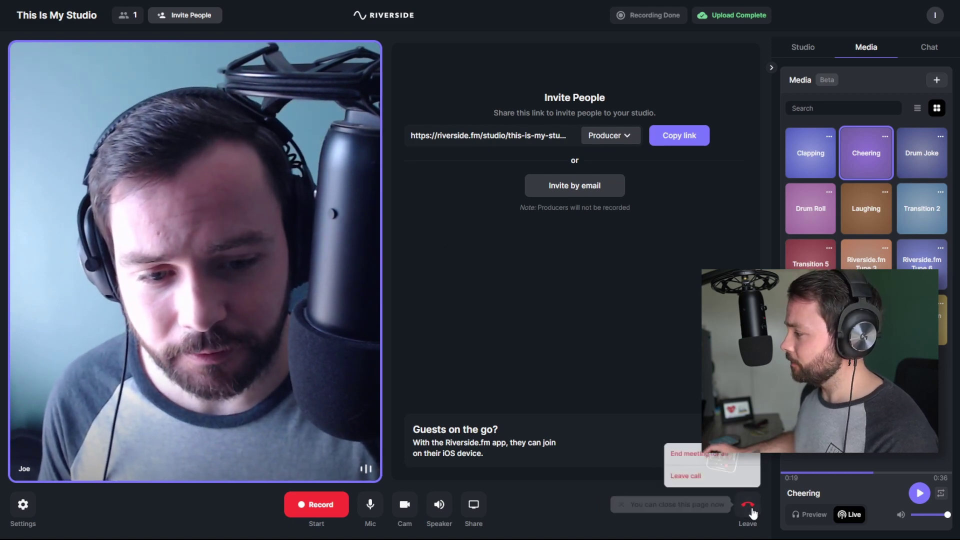
left_click(712, 456)
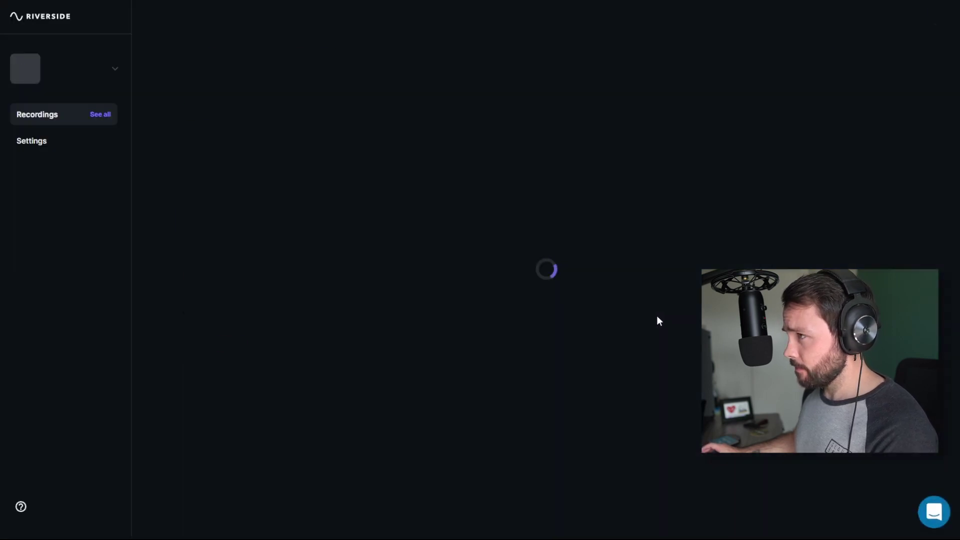
- Examine the participant tracks and clips of the finished This Is My Studio recording, and open the full recording's preview
mouse_move(217, 113)
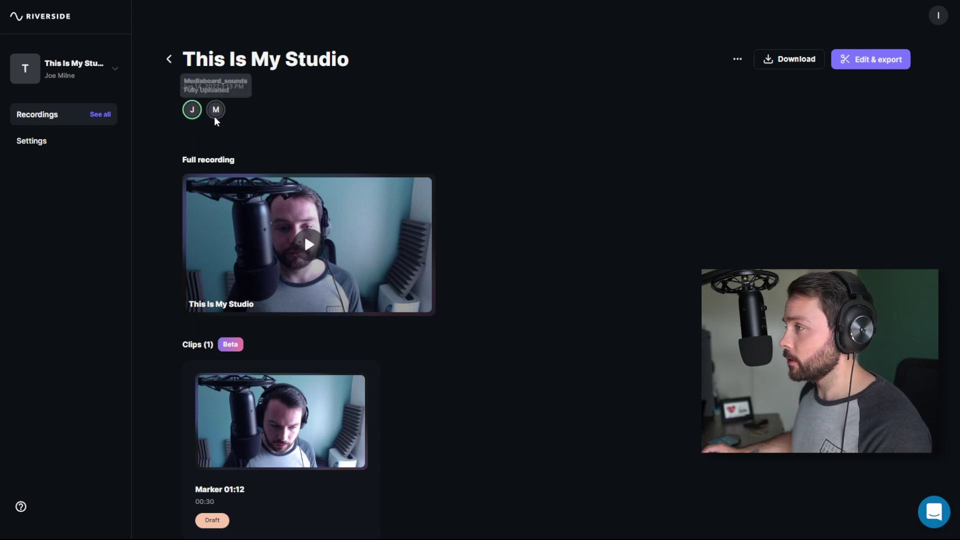
scroll(390, 130, "down", 1)
scroll(365, 151, "up", 1)
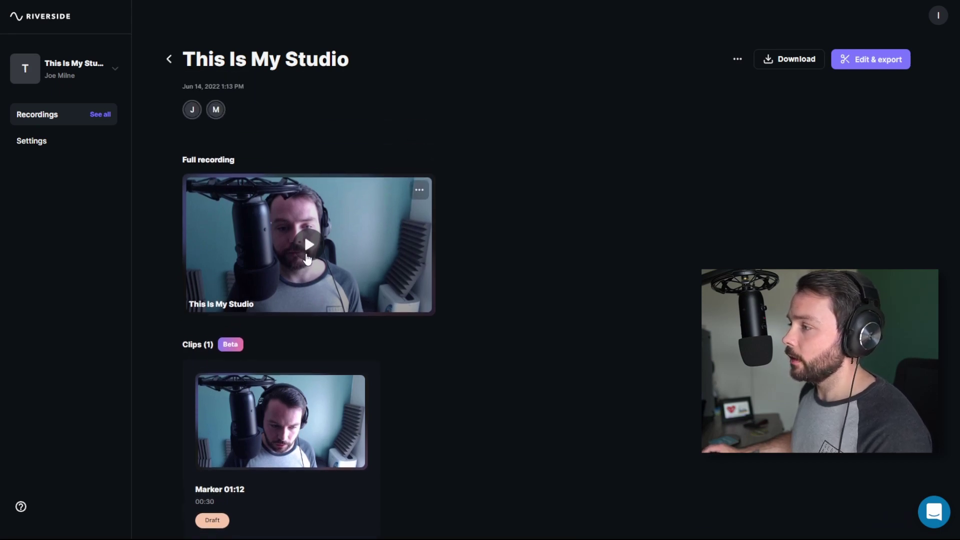
left_click(310, 244)
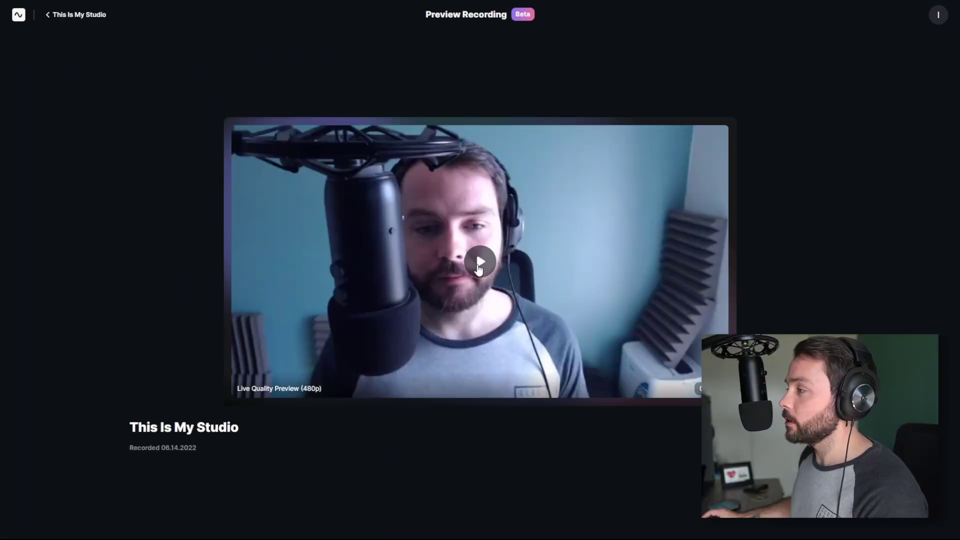
- Play the full recording's preview and skip to a point past its middle, pause it, and return to the recording's overview
left_click(478, 266)
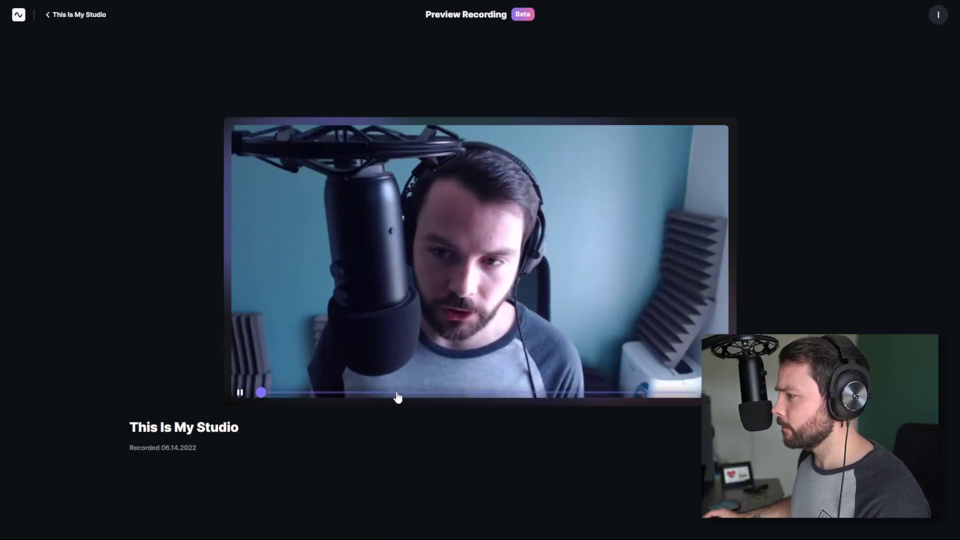
left_click(240, 392)
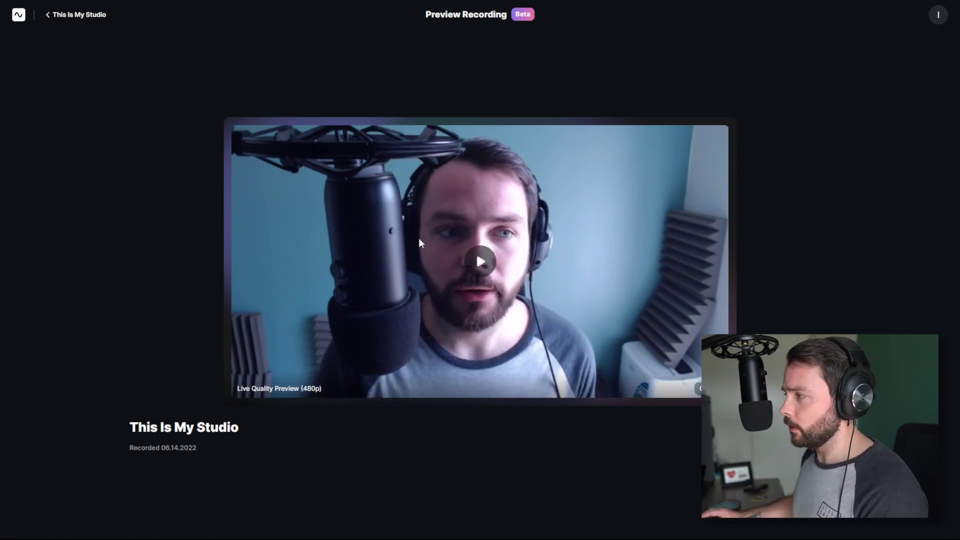
left_click(470, 270)
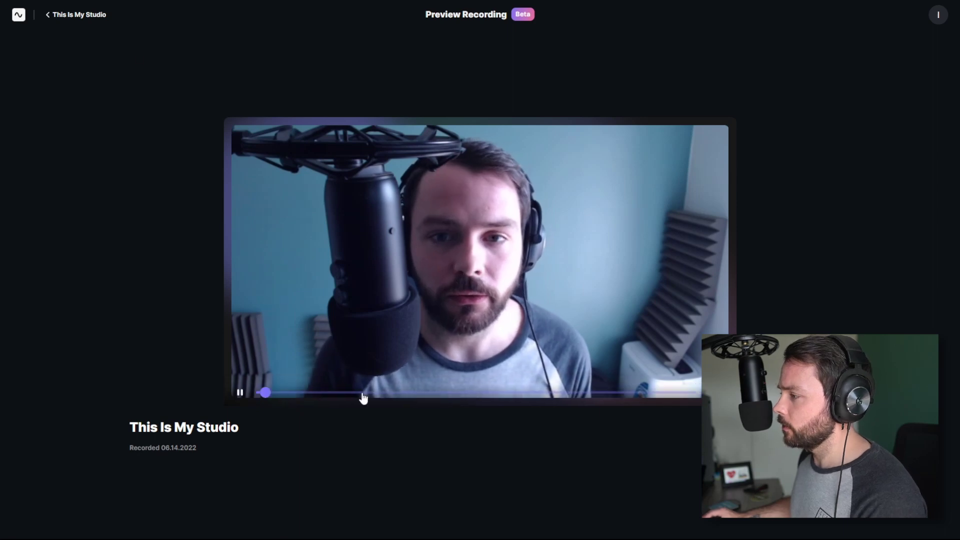
left_click(247, 393)
left_click(489, 280)
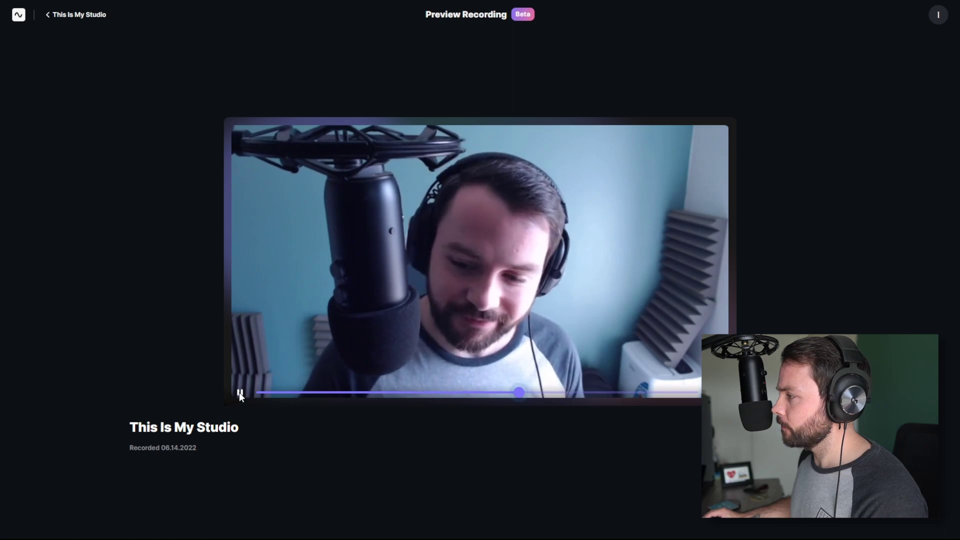
left_click_drag(519, 393, 506, 394)
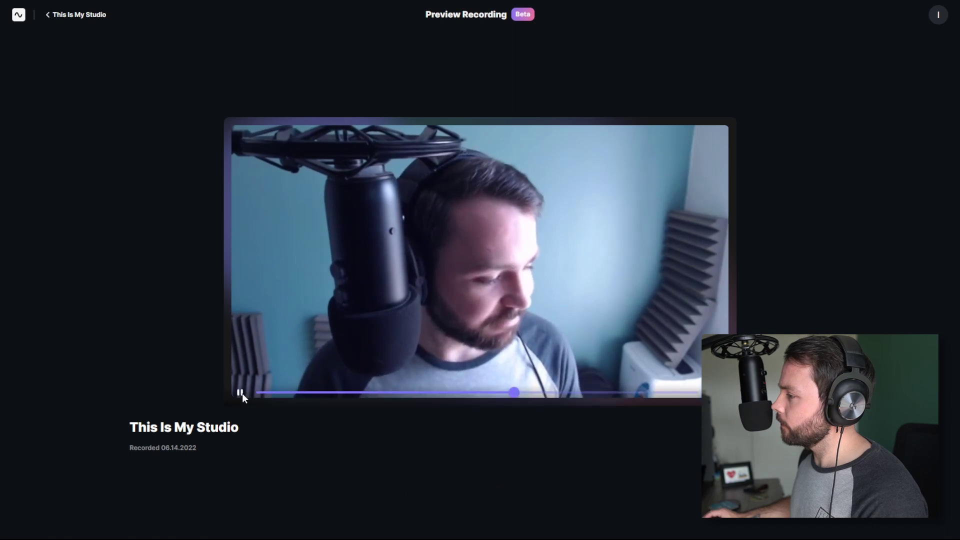
left_click(237, 394)
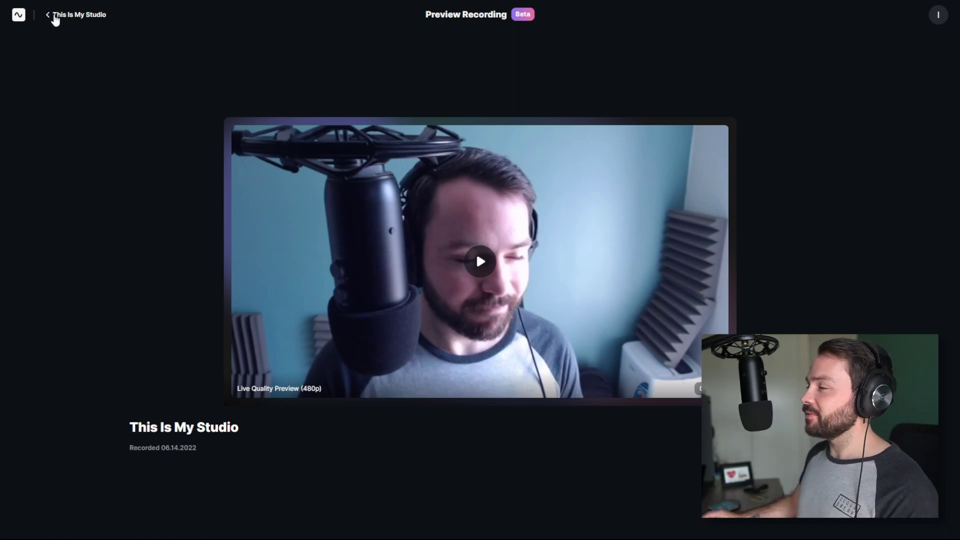
left_click(47, 19)
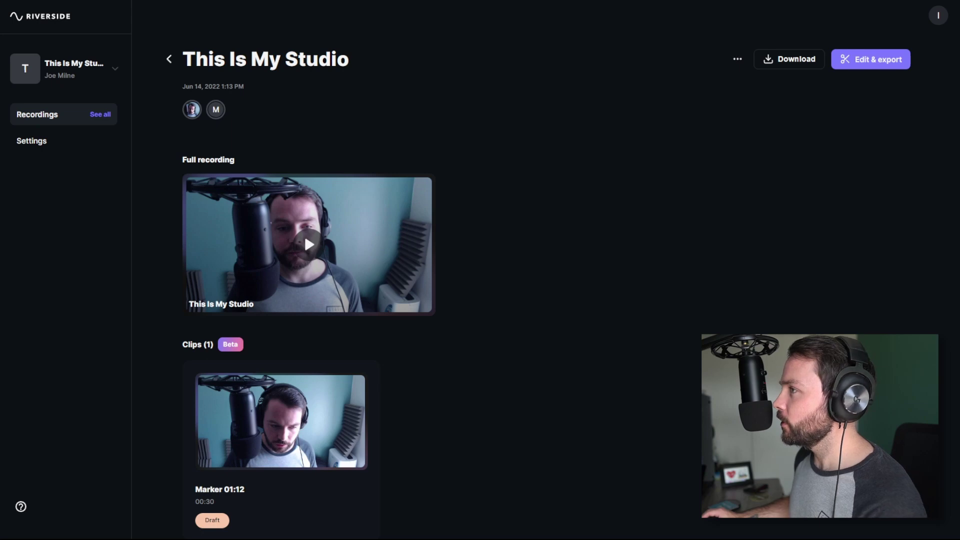
- Preview the Marker 01:12 clip, play part of it, and go back to the This Is My Studio recording page
scroll(585, 124, "down", 5)
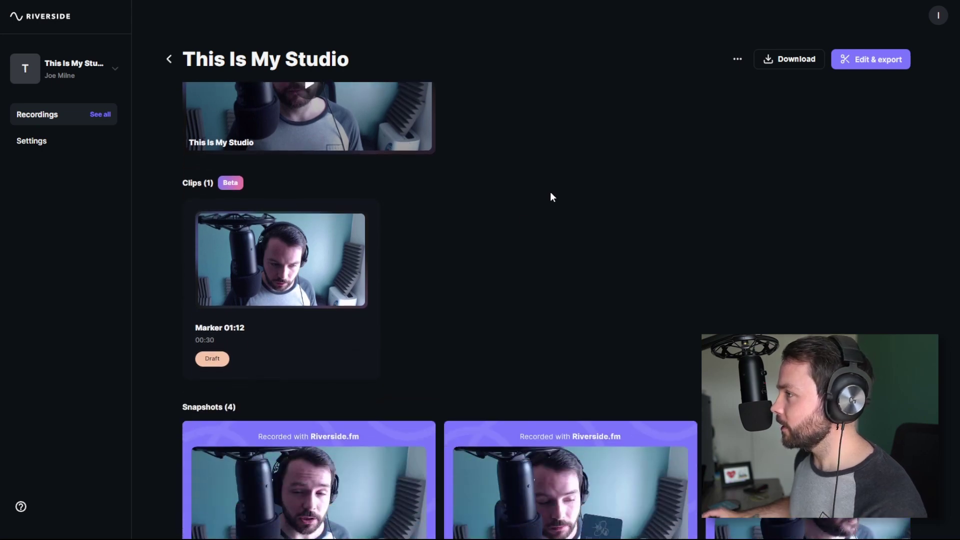
scroll(560, 215, "up", 5)
scroll(560, 215, "down", 3)
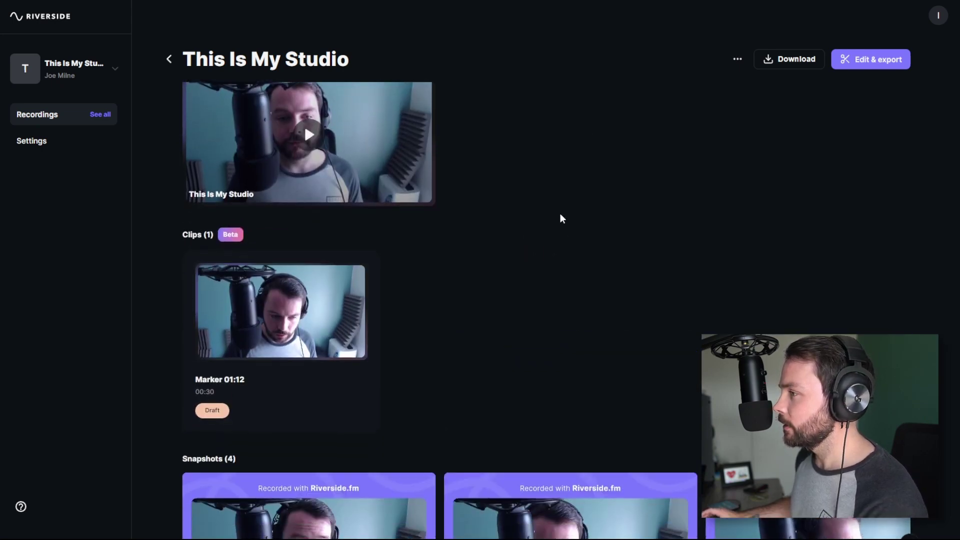
scroll(560, 218, "down", 2)
scroll(554, 216, "up", 1)
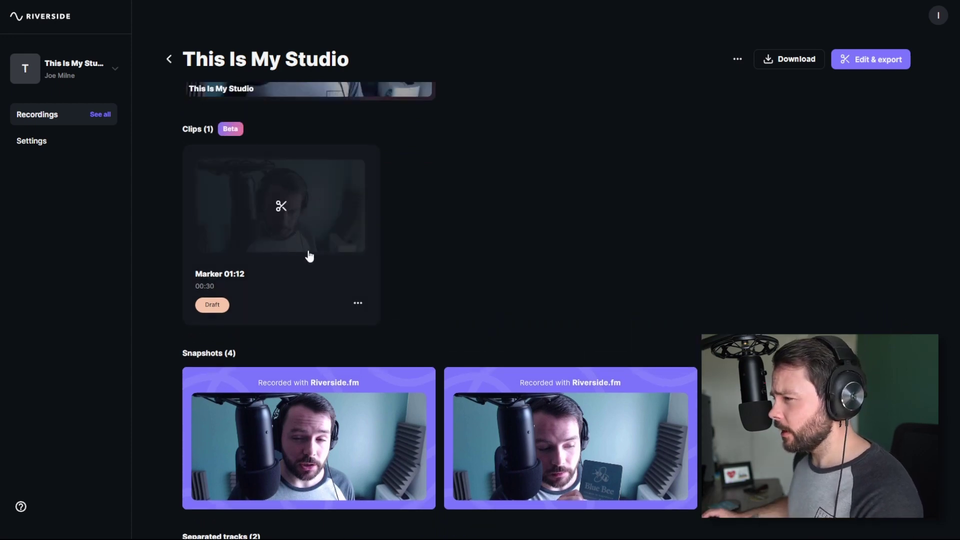
left_click(358, 303)
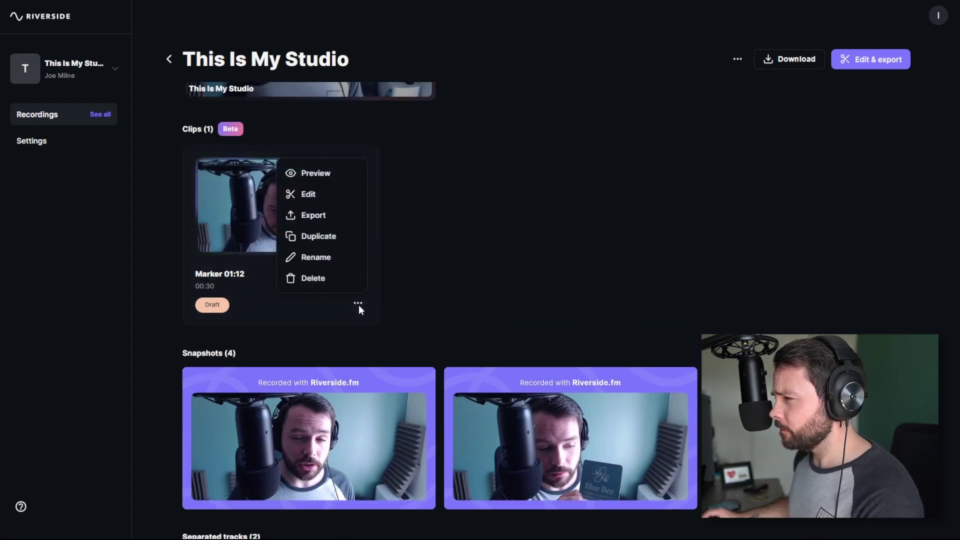
left_click(327, 175)
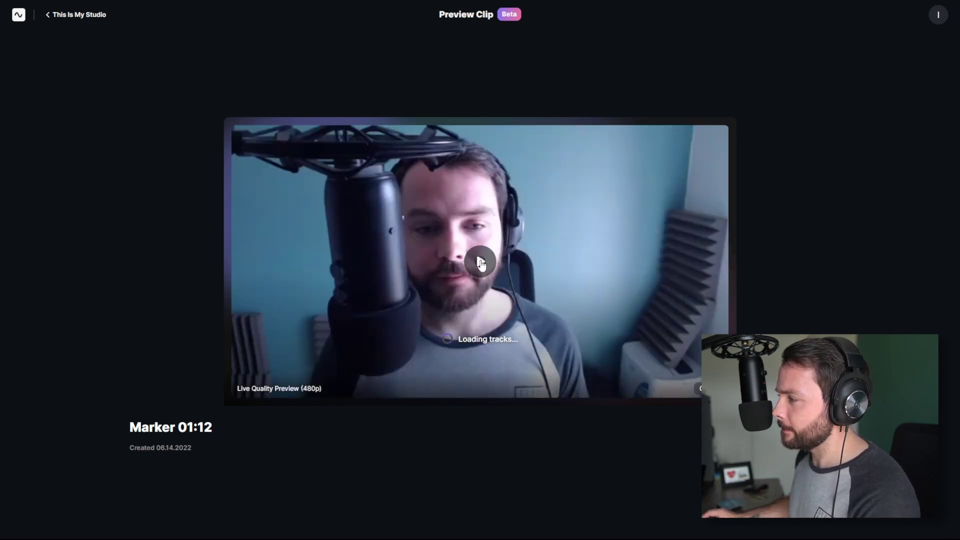
left_click(481, 262)
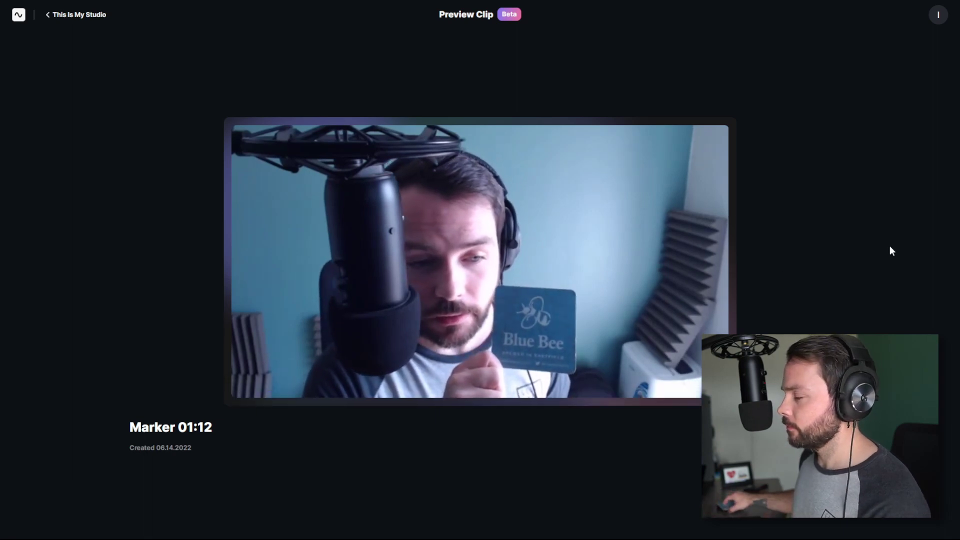
mouse_move(658, 347)
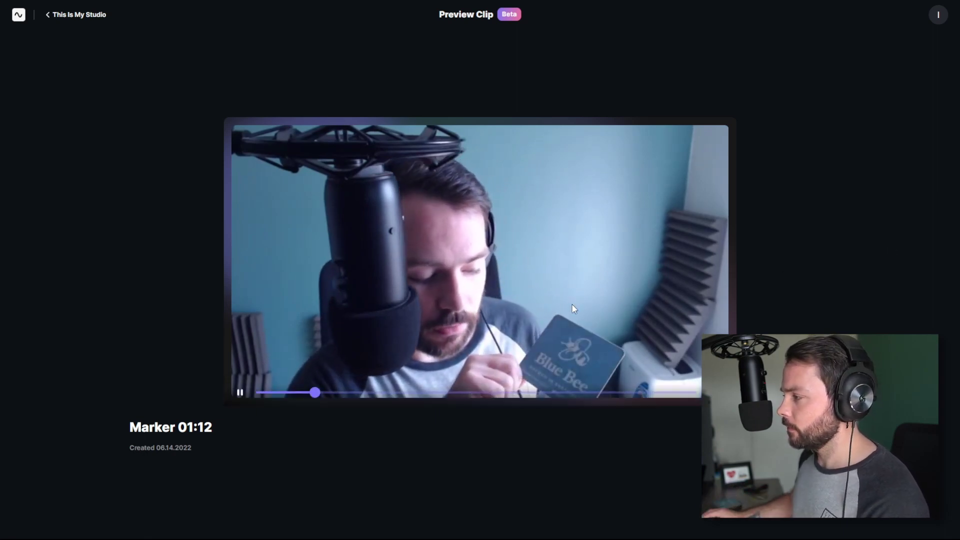
left_click(54, 16)
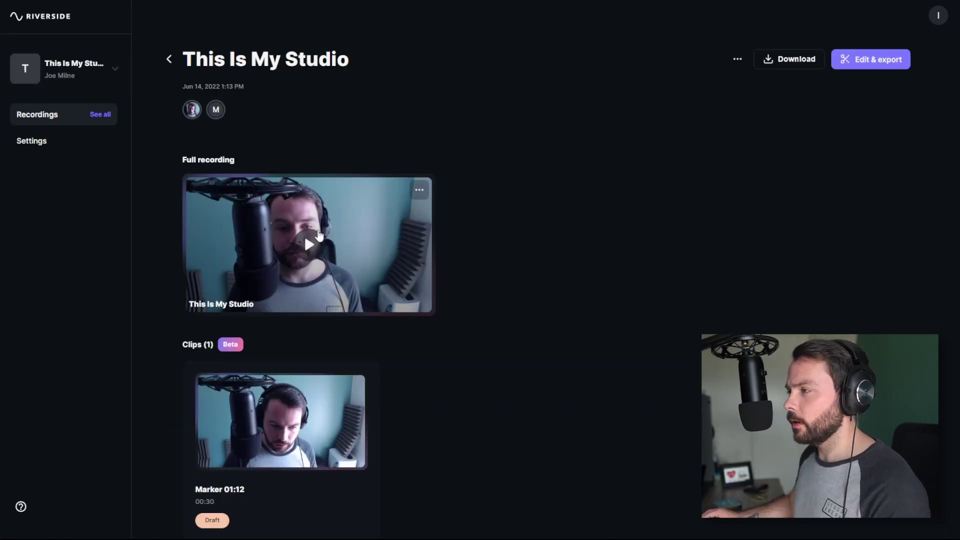
left_click(319, 239)
left_click(50, 14)
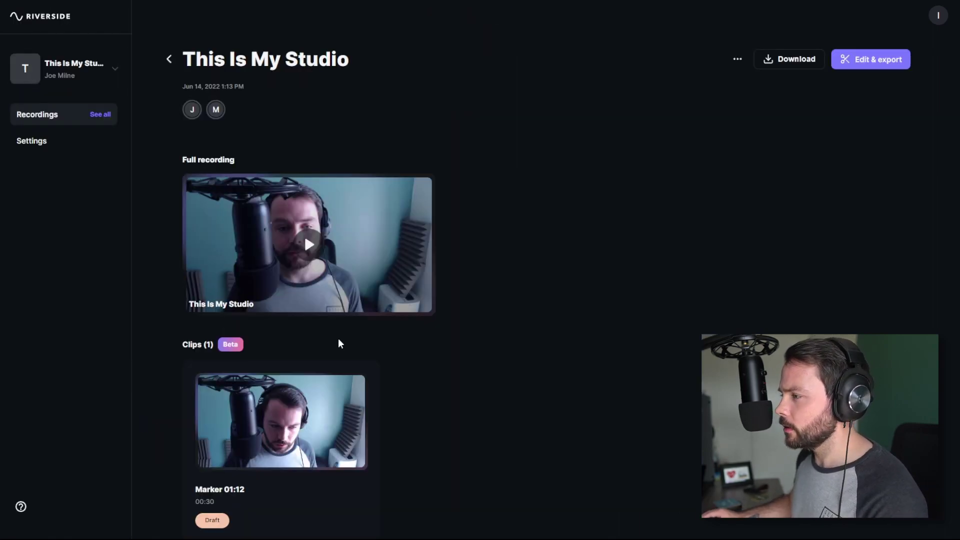
- Open the Marker 01:12 clip for editing and extend its start so the clip lasts 32 seconds, playing back the new opening
scroll(340, 343, "down", 1)
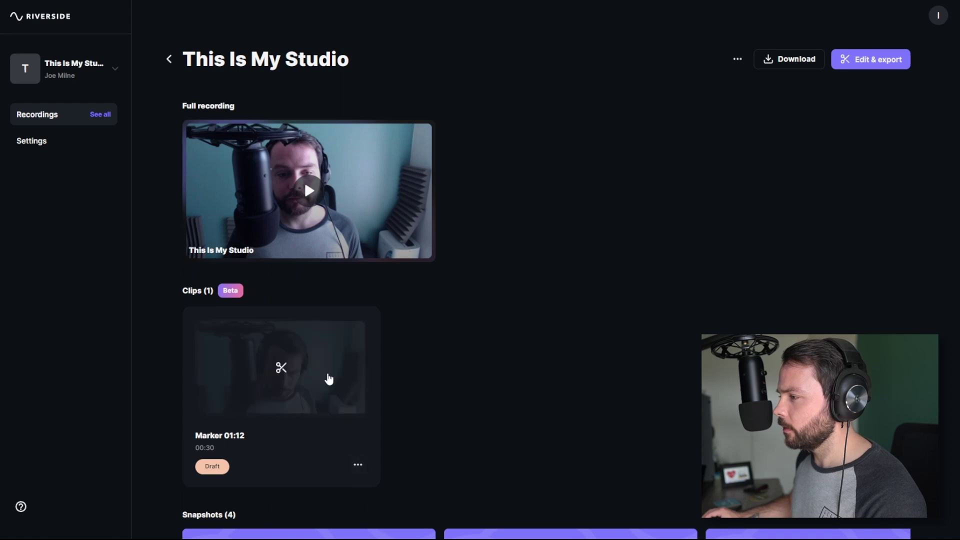
left_click(329, 380)
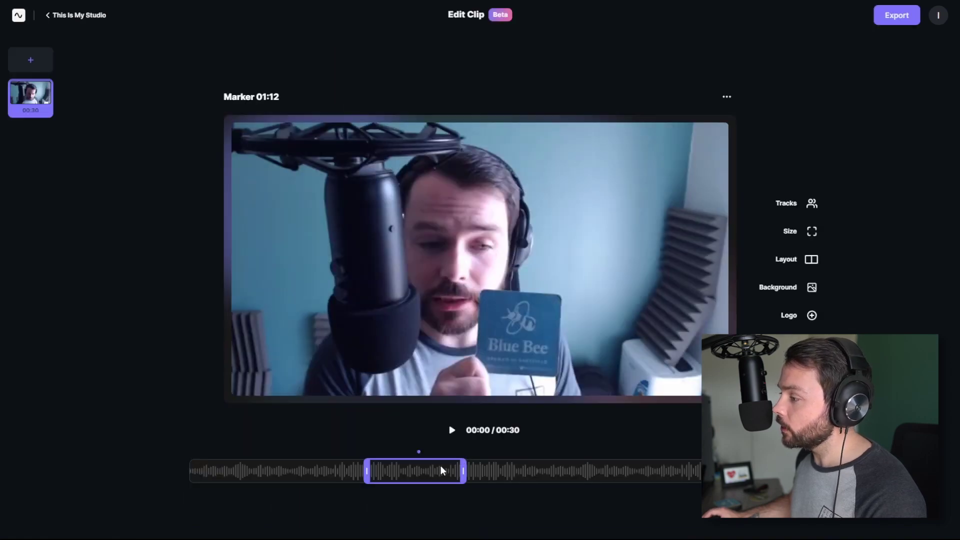
left_click_drag(366, 472, 360, 471)
left_click(452, 433)
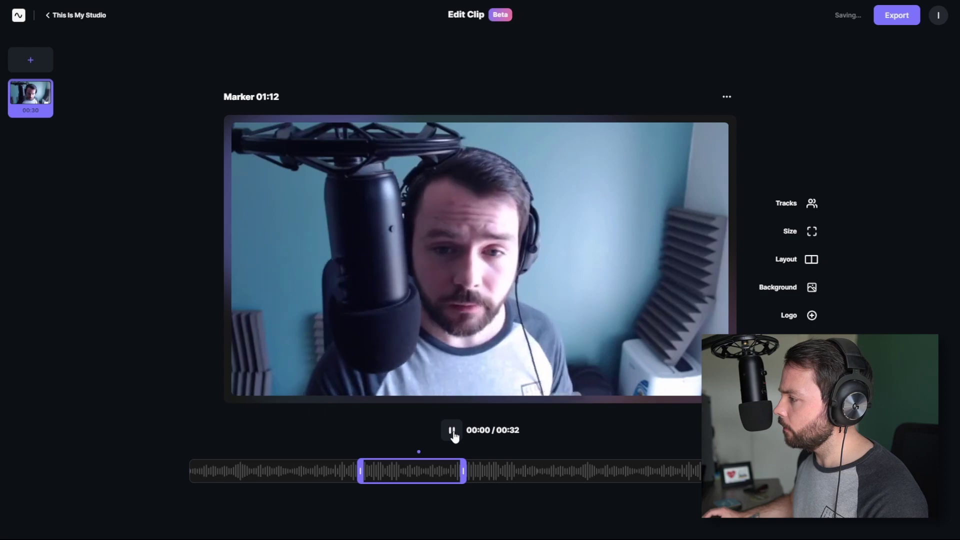
left_click(453, 433)
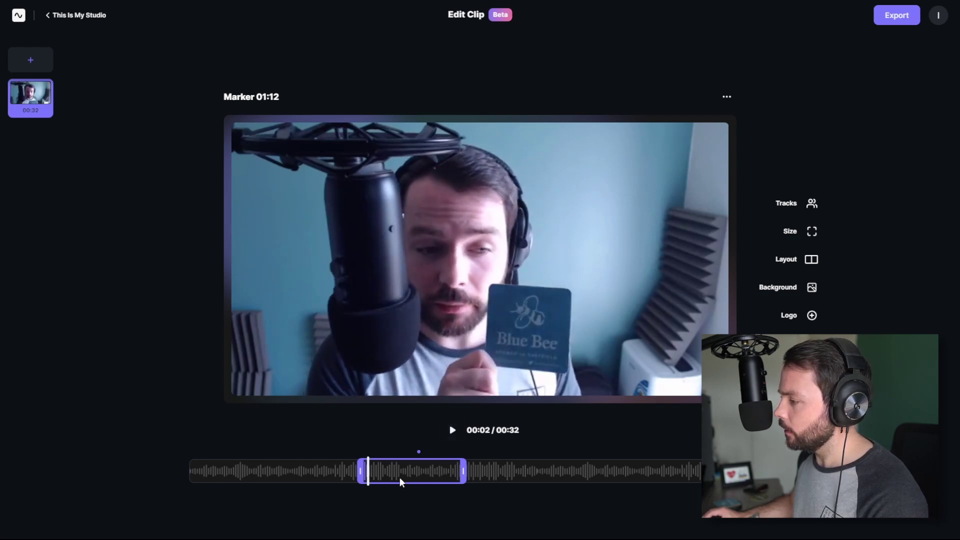
- Play the end of the clip and extend its end point so the clip lasts 34 seconds, checking both trim points
left_click_drag(367, 474, 455, 474)
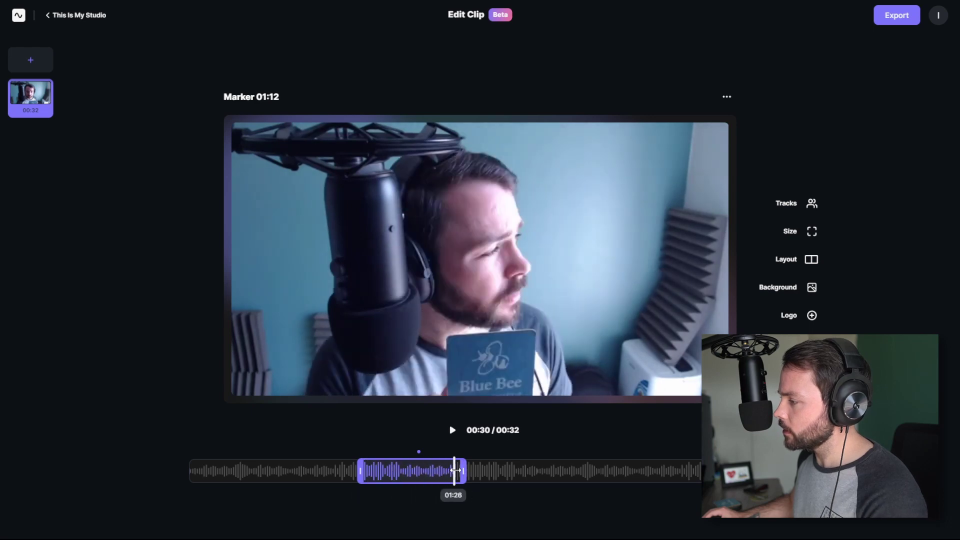
left_click(453, 431)
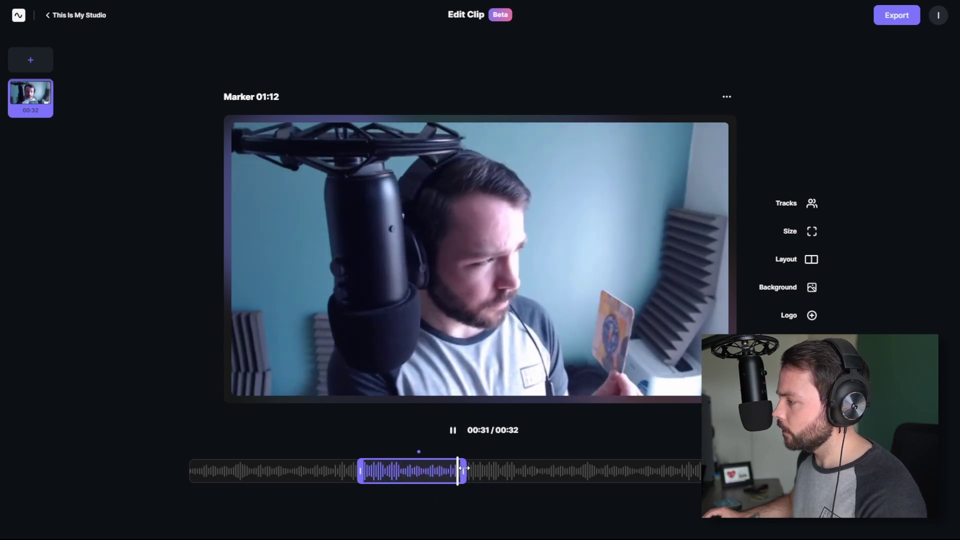
left_click_drag(464, 468, 470, 470)
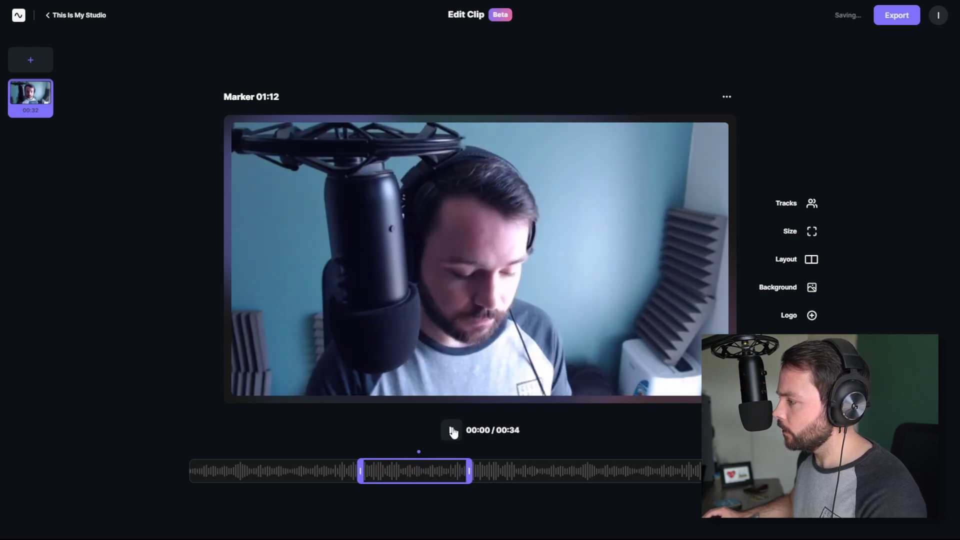
left_click(366, 471)
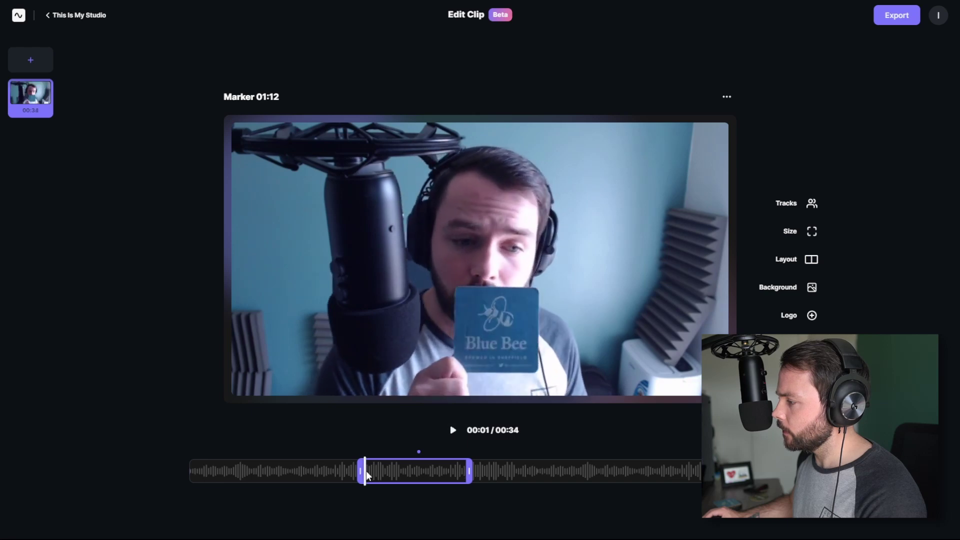
left_click_drag(366, 470, 461, 470)
left_click(452, 430)
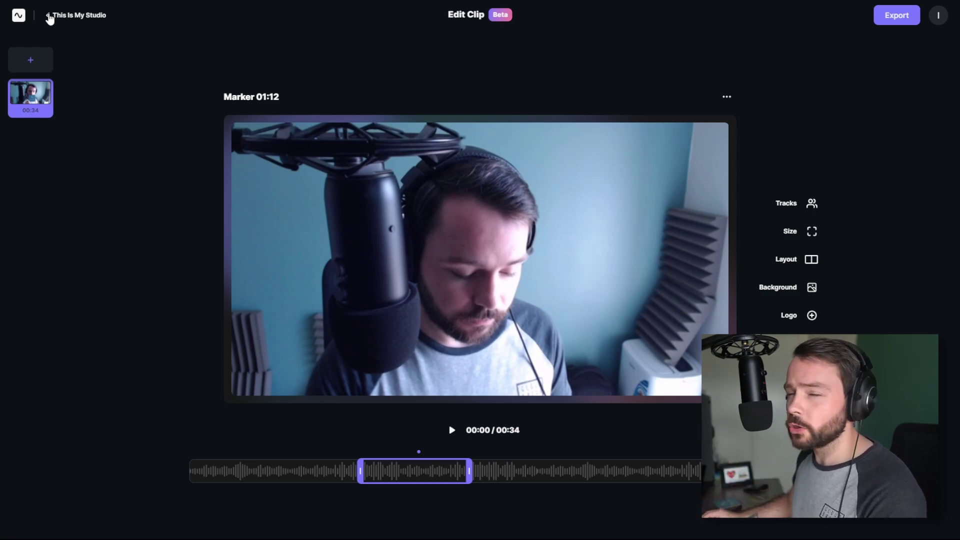
- Check the clip's layout options, compare the size formats, and set the clip's size to 9:16
left_click(812, 261)
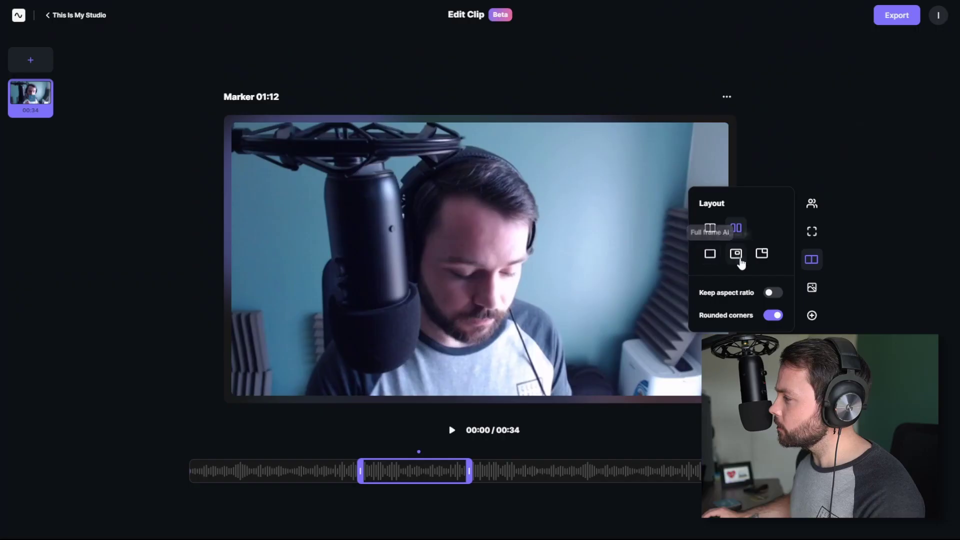
left_click(812, 231)
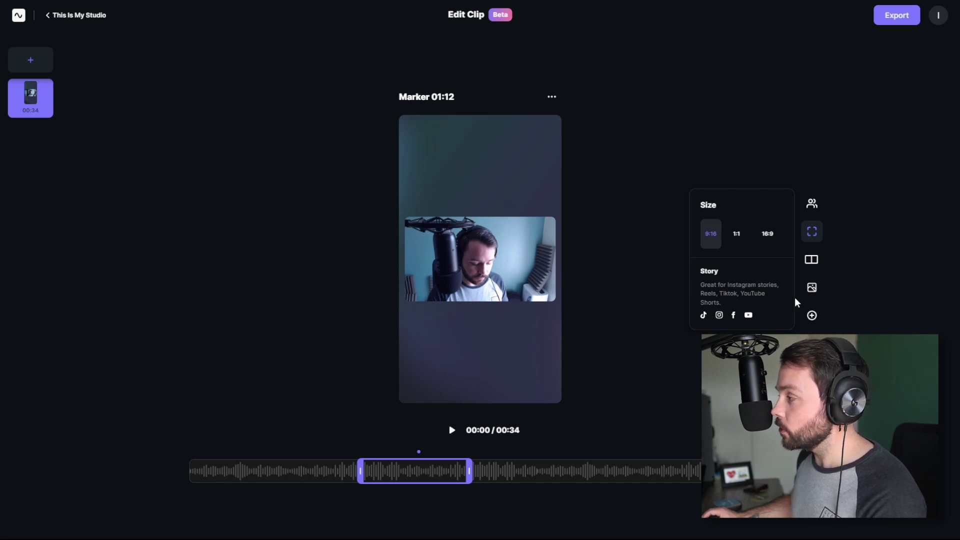
left_click(636, 280)
left_click(449, 431)
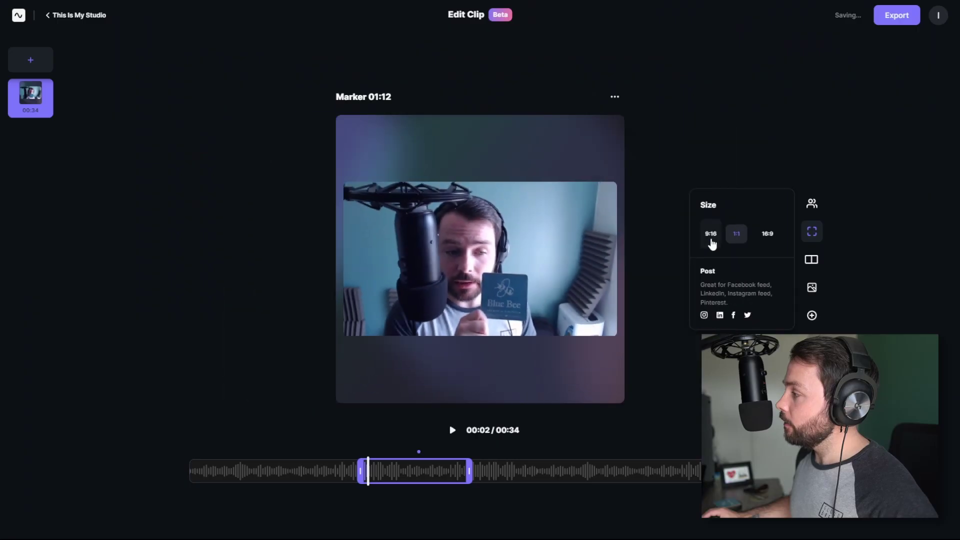
left_click(712, 236)
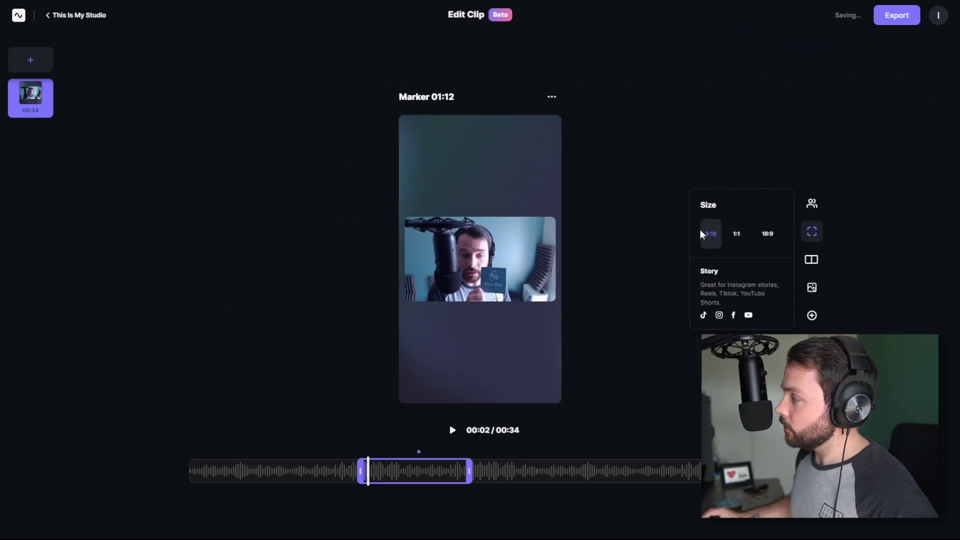
- Try the preset backgrounds on the 9:16 clip and apply a custom aurora night-sky image as its background
left_click(806, 295)
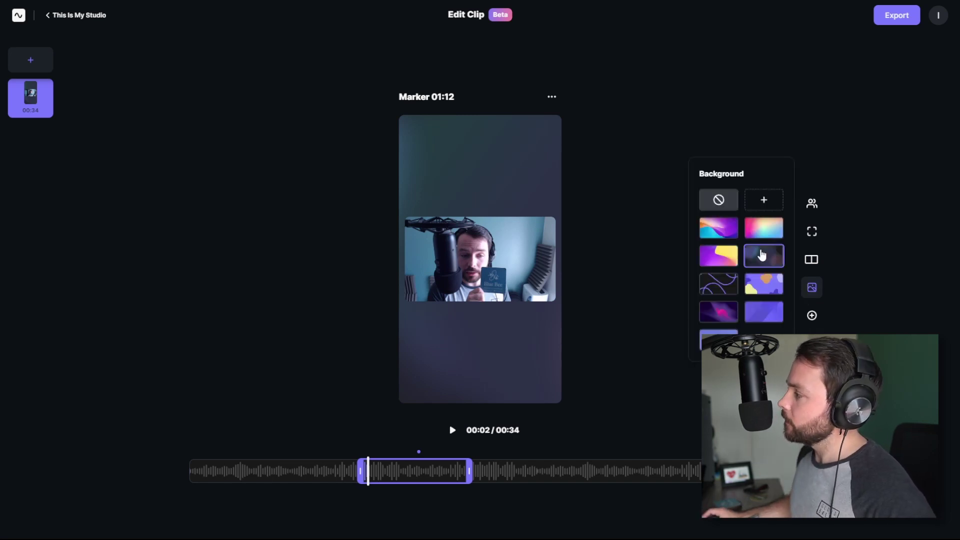
left_click(721, 232)
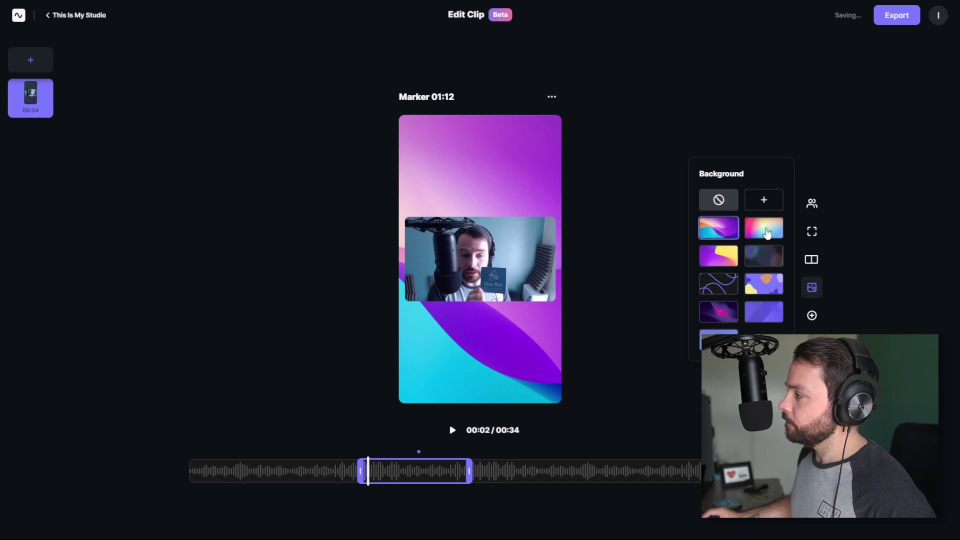
left_click(768, 233)
left_click(723, 256)
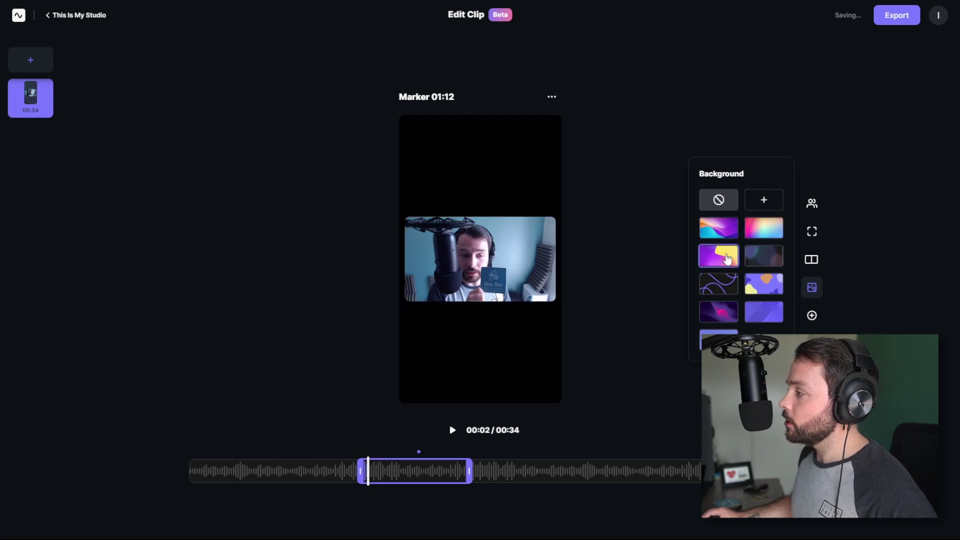
left_click(725, 289)
left_click(766, 293)
left_click(720, 315)
left_click(765, 316)
left_click(719, 340)
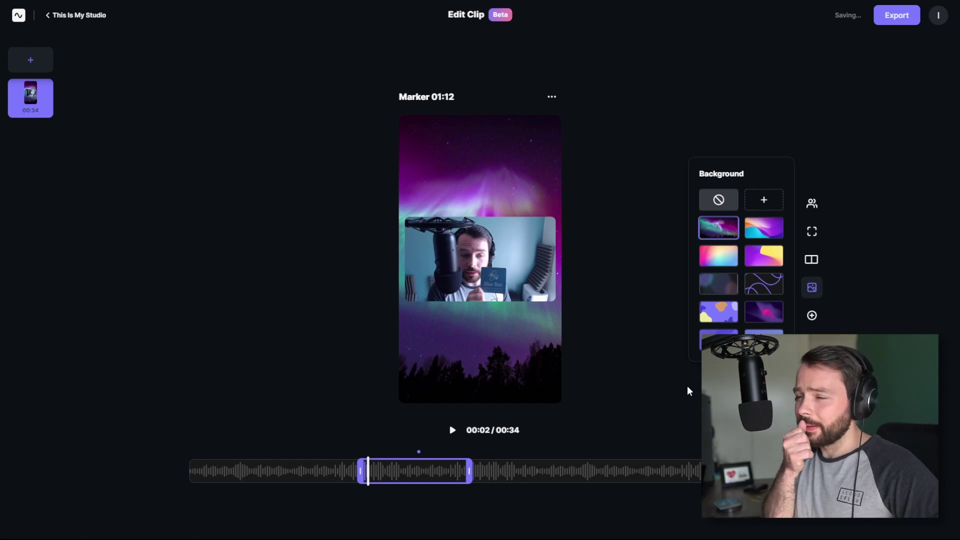
- Review the Marker 01:12 clip's layout and size options and change its size to the square format
left_click(811, 259)
left_click(752, 290)
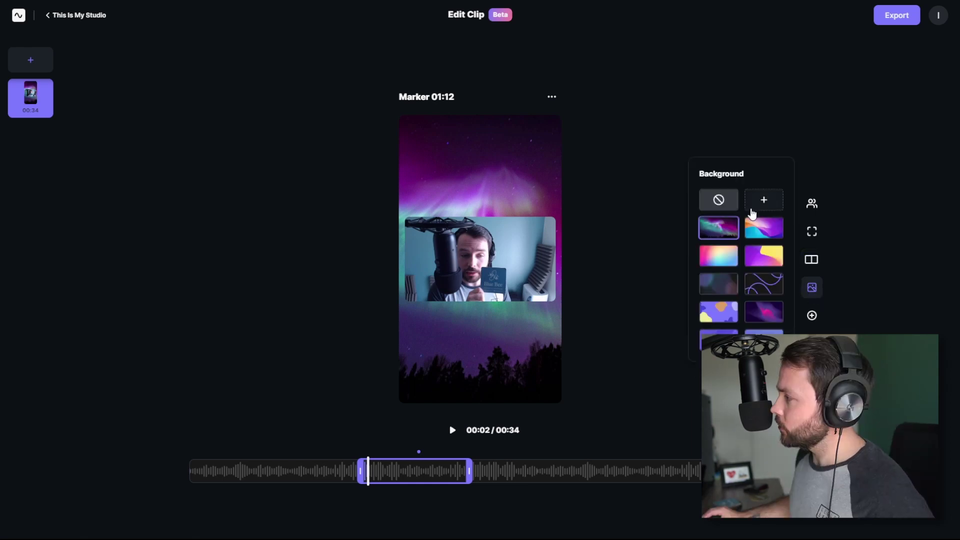
left_click(812, 231)
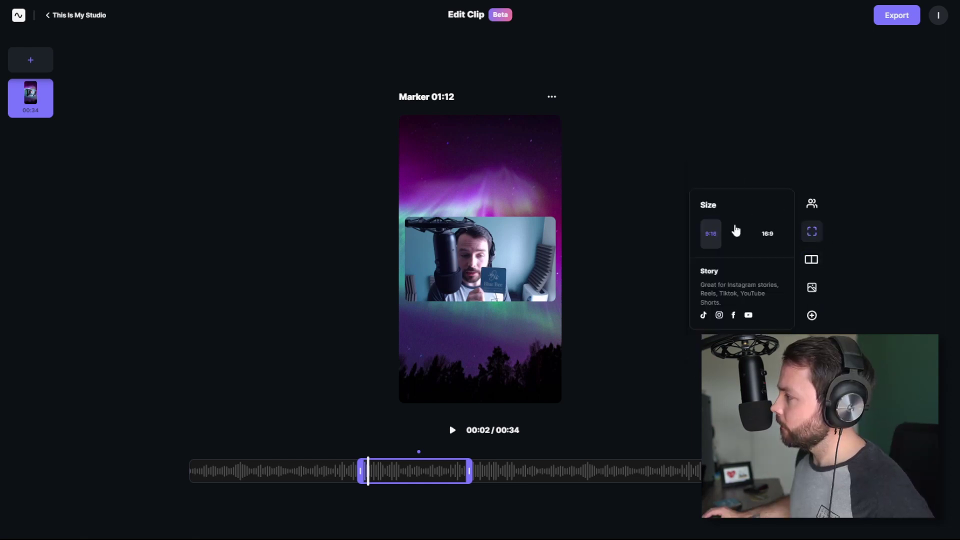
left_click(733, 233)
- Add the white two-figure logo to the square clip, shrink it and place it in the frame's lower-right corner
left_click(763, 239)
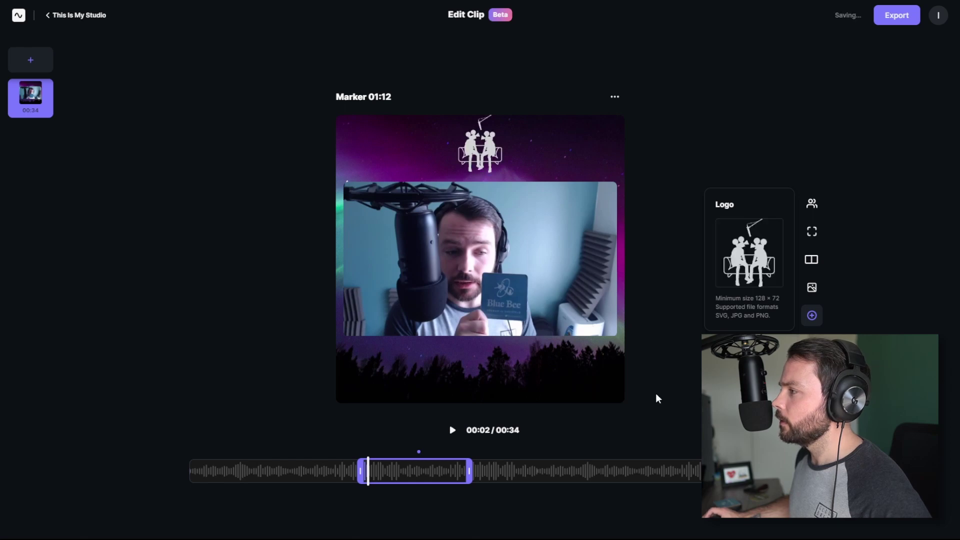
left_click_drag(495, 156, 600, 377)
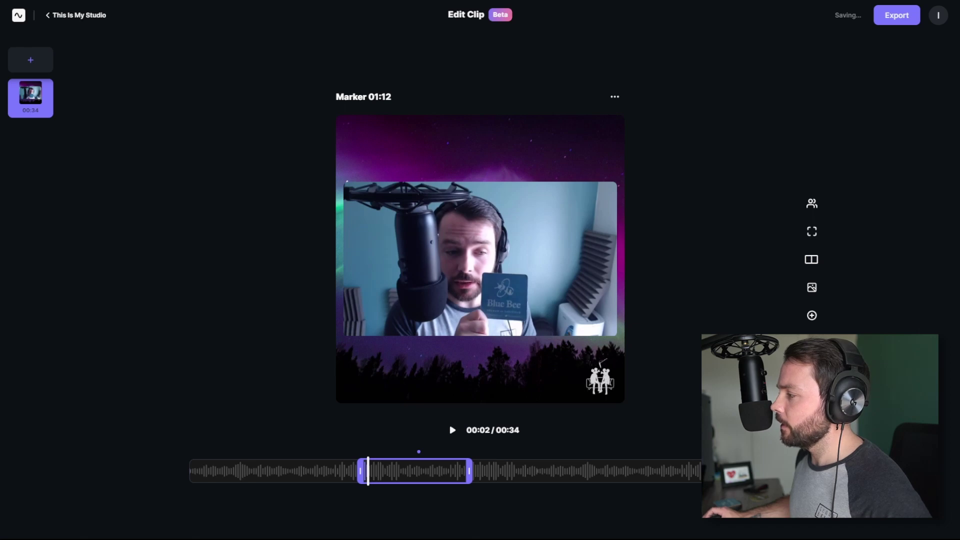
left_click(605, 386)
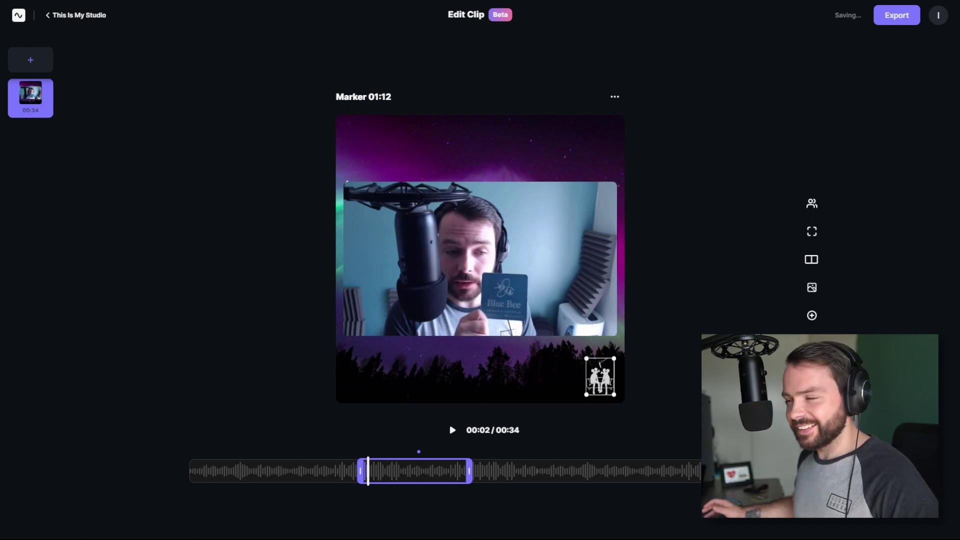
left_click(668, 343)
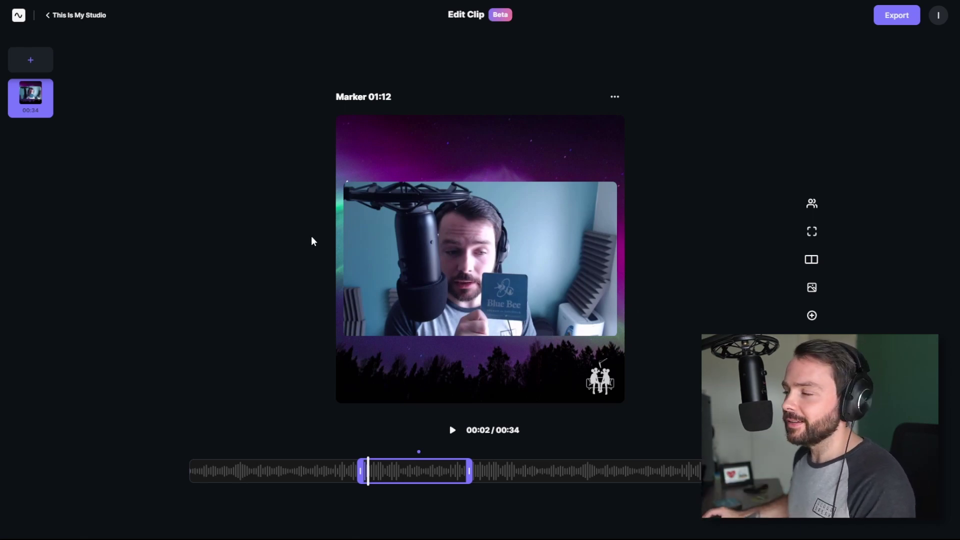
- Return to the This Is My Studio recording page and look through its clips, snapshots and separated tracks
left_click(812, 203)
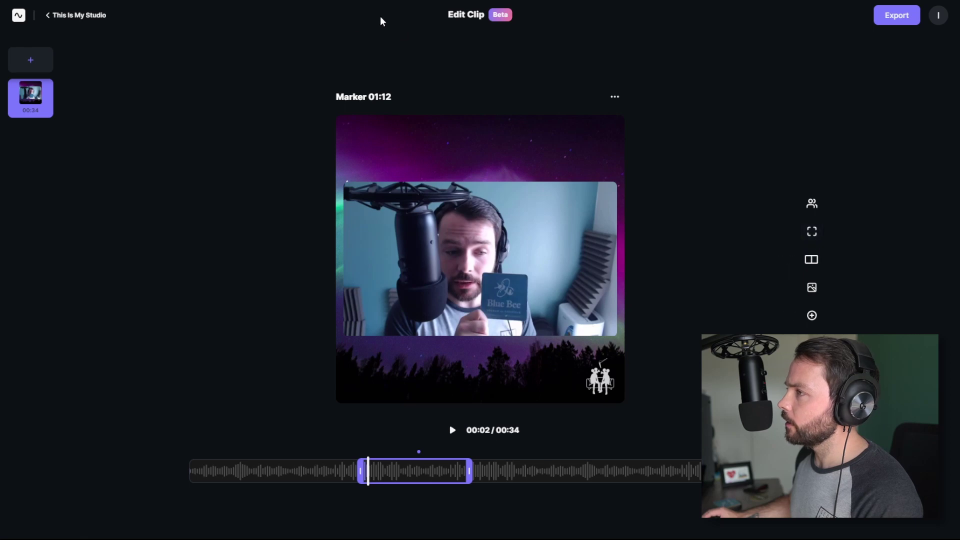
left_click(47, 16)
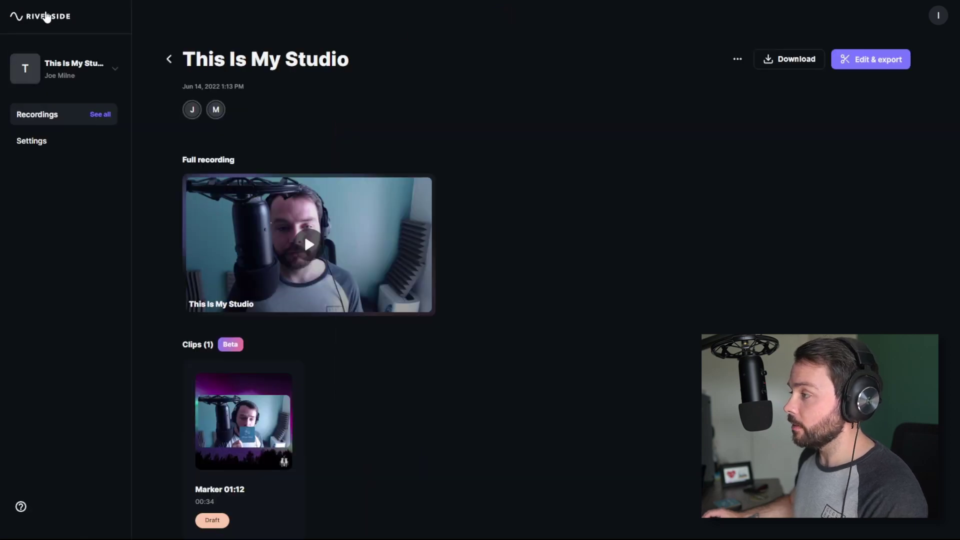
scroll(300, 350, "down", 3)
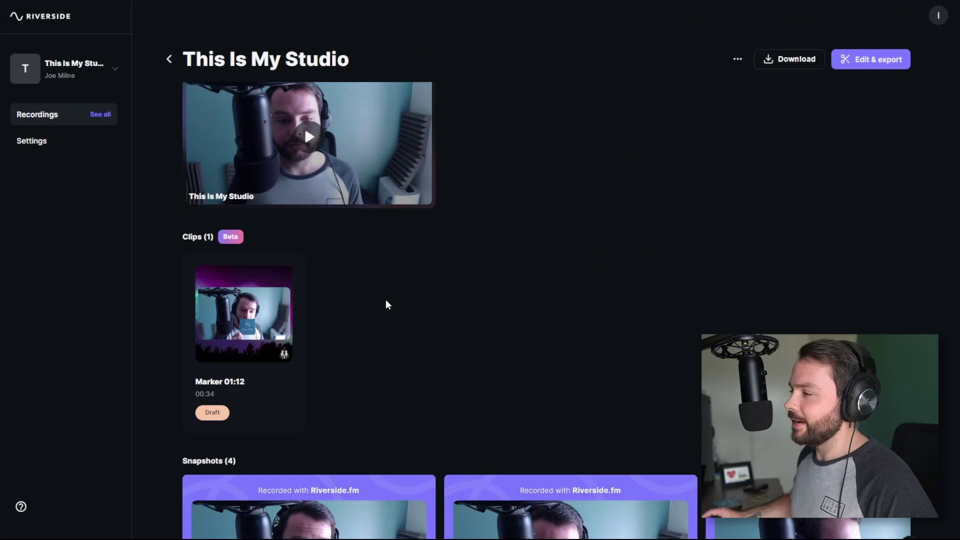
scroll(388, 304, "down", 4)
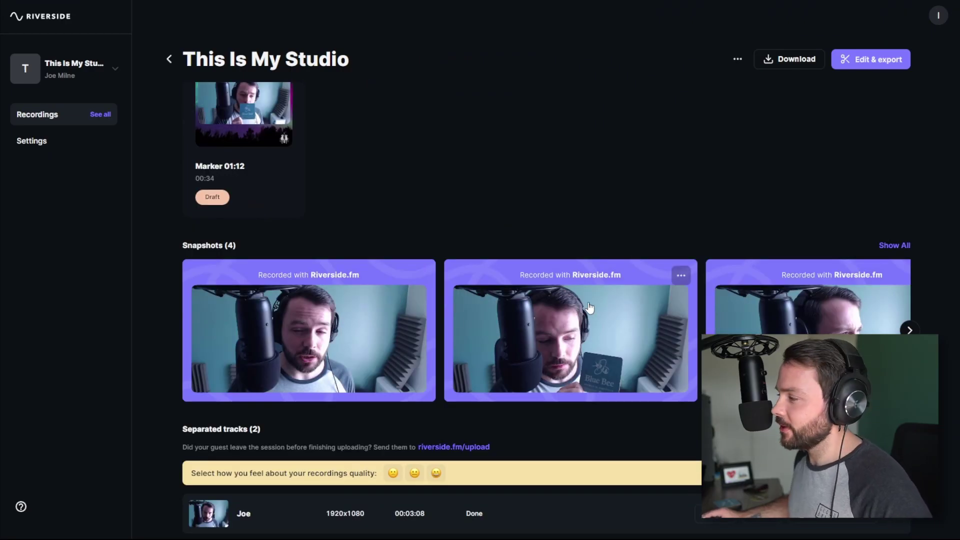
scroll(590, 307, "down", 1)
left_click(909, 276)
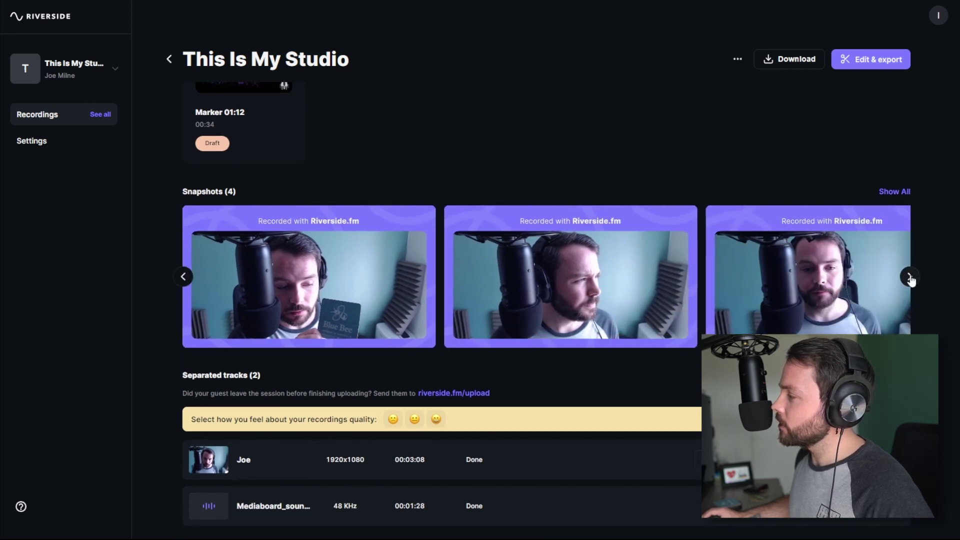
left_click(909, 278)
scroll(542, 279, "down", 1)
left_click(183, 239)
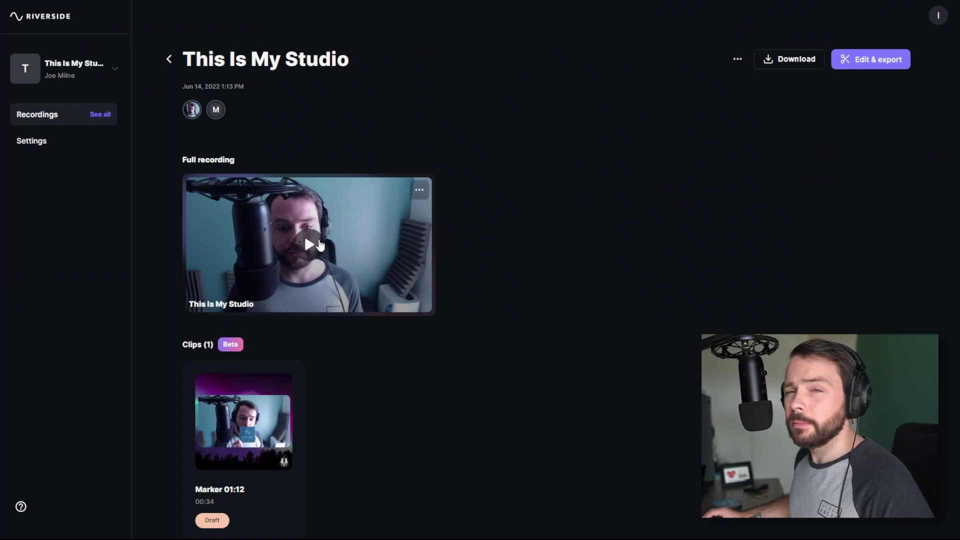
- Create a 16:9 full-length clip from the full recording
left_click(388, 235)
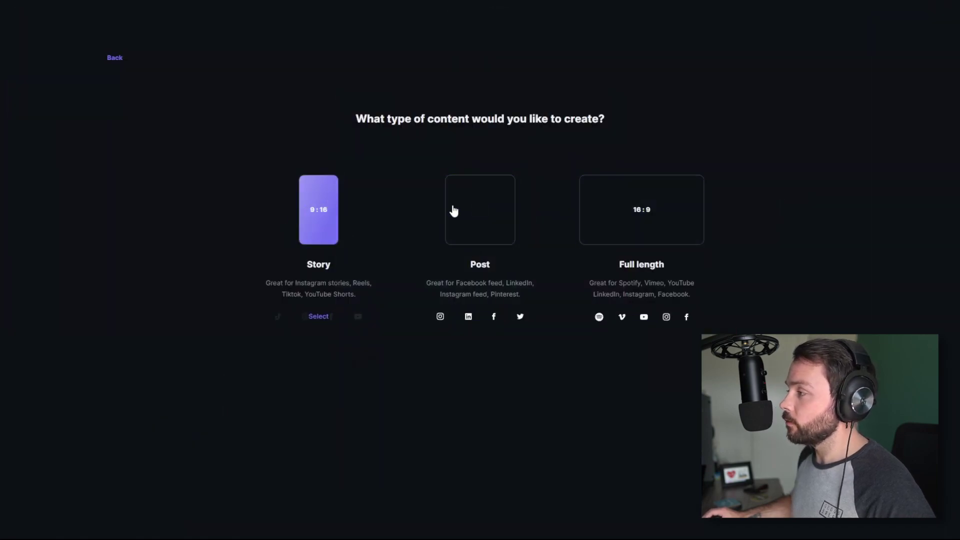
left_click(664, 215)
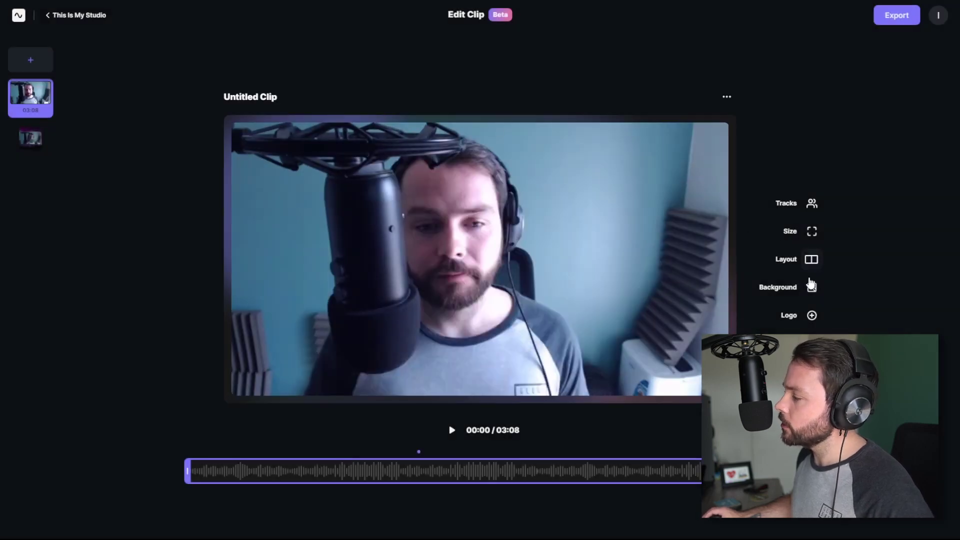
- Try the aurora, purple and curved-line backgrounds on the full-length clip, then restore the dark blurred background
left_click(811, 288)
left_click(718, 235)
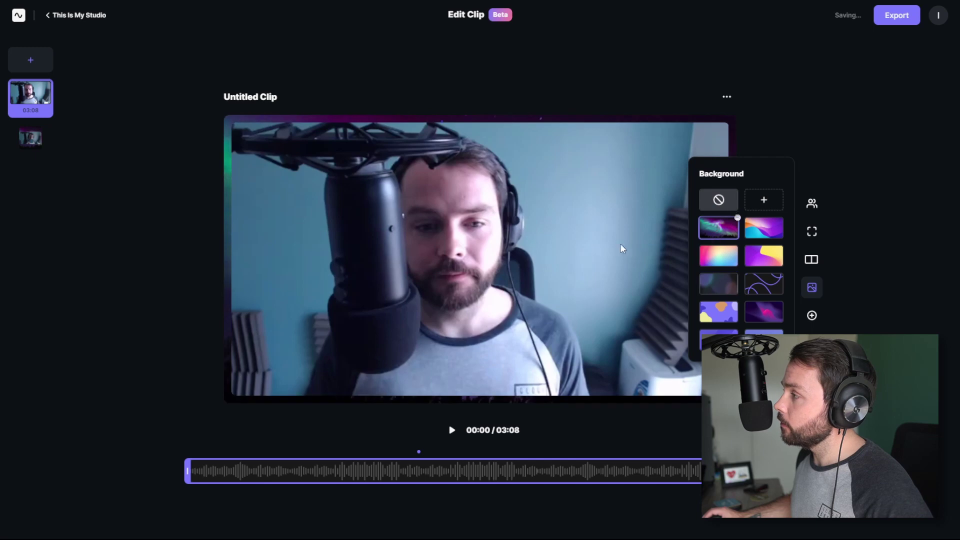
left_click(720, 333)
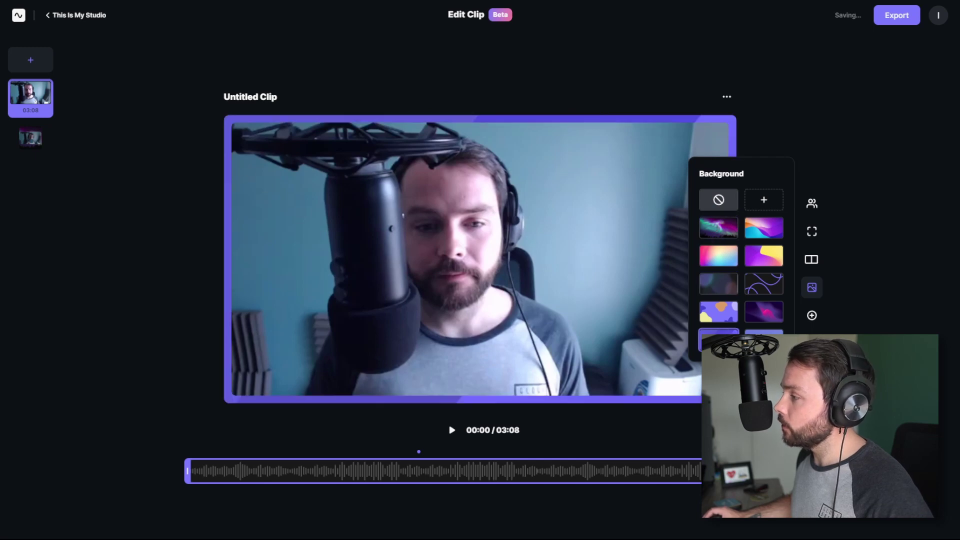
left_click(770, 285)
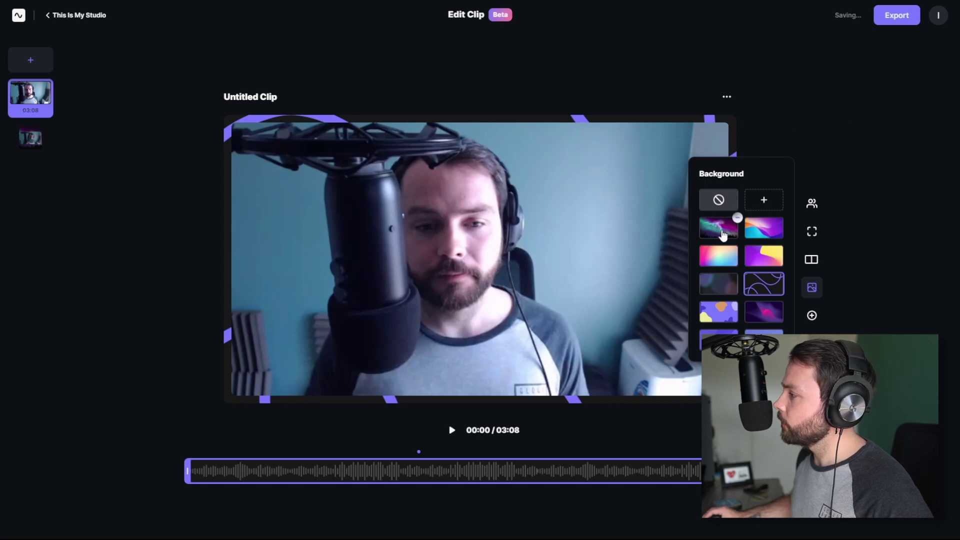
left_click(719, 284)
left_click(802, 113)
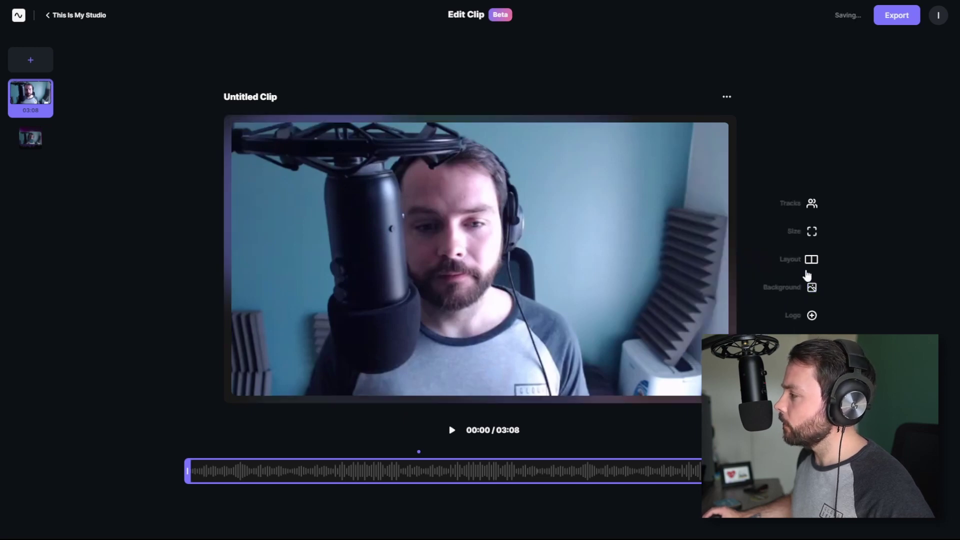
- Add the dark two-figure logo to the full-length clip and place it in the frame's upper-right corner
left_click(812, 316)
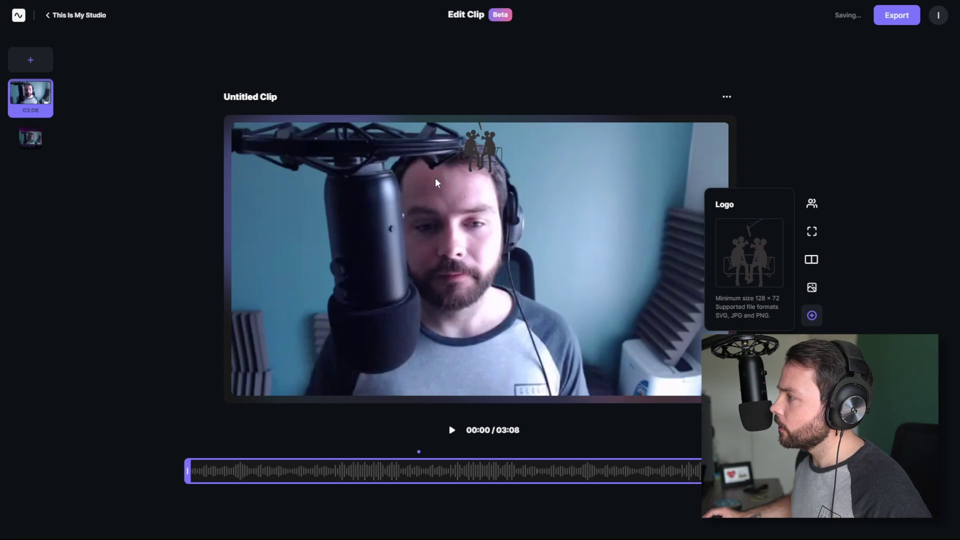
left_click_drag(481, 150, 664, 187)
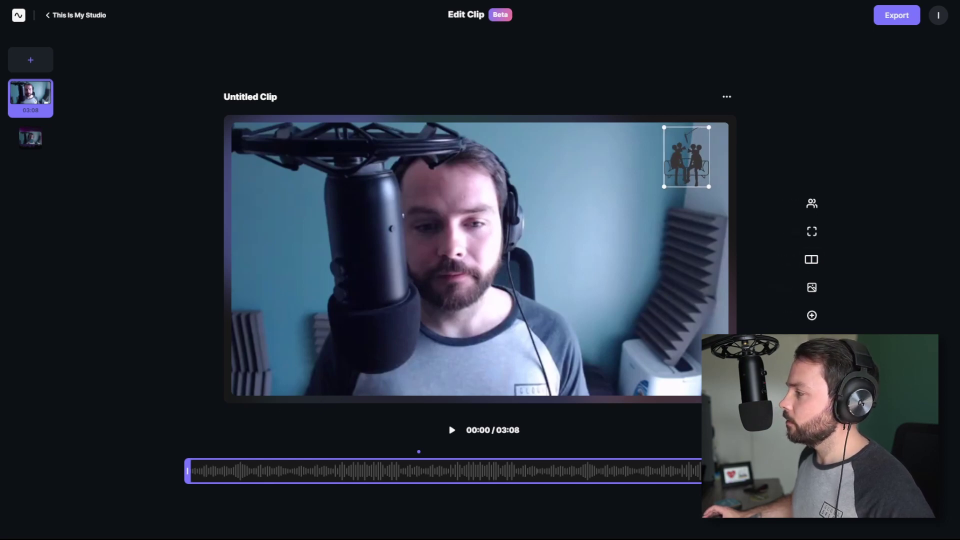
key("Escape")
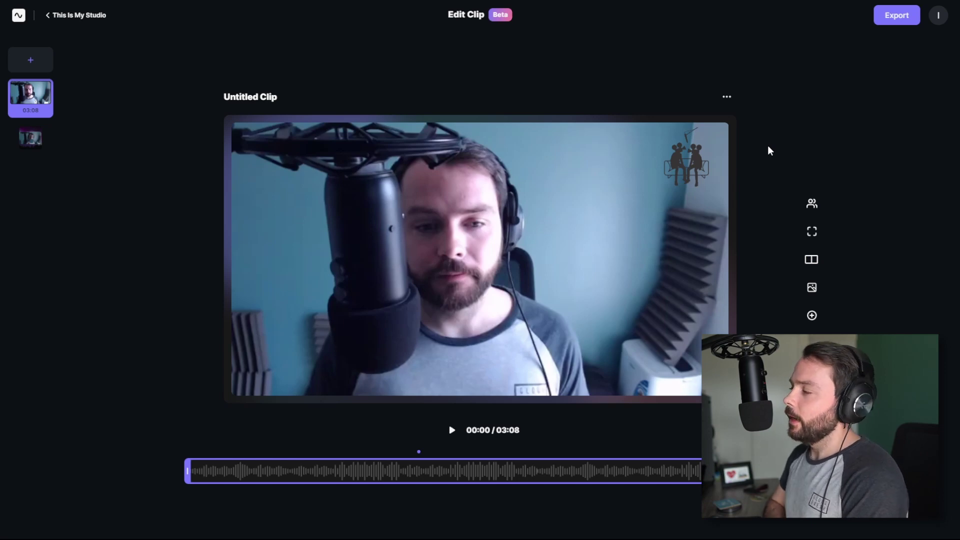
- Export the full-length clip in 1080p HD with the watermark removed and return to the recording page
left_click(901, 24)
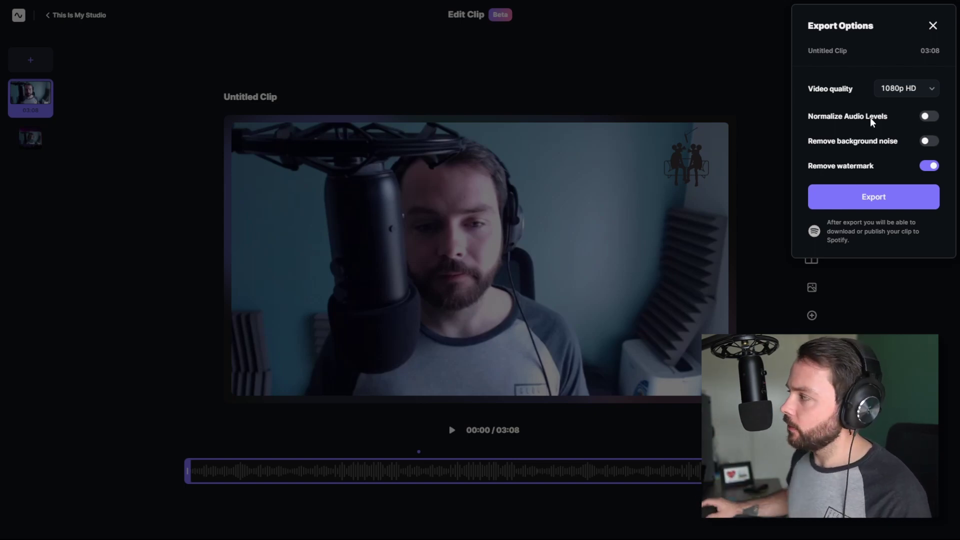
left_click_drag(849, 242, 830, 223)
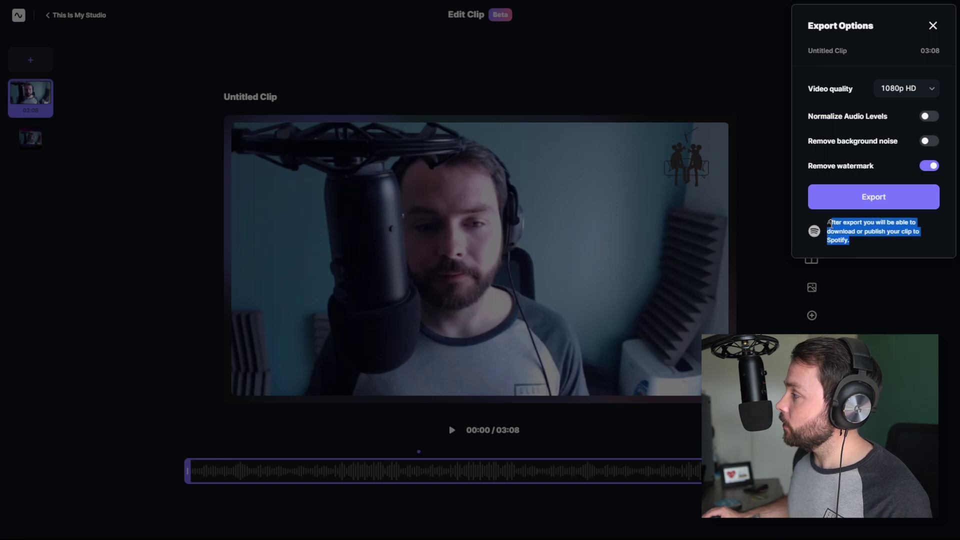
left_click(867, 242)
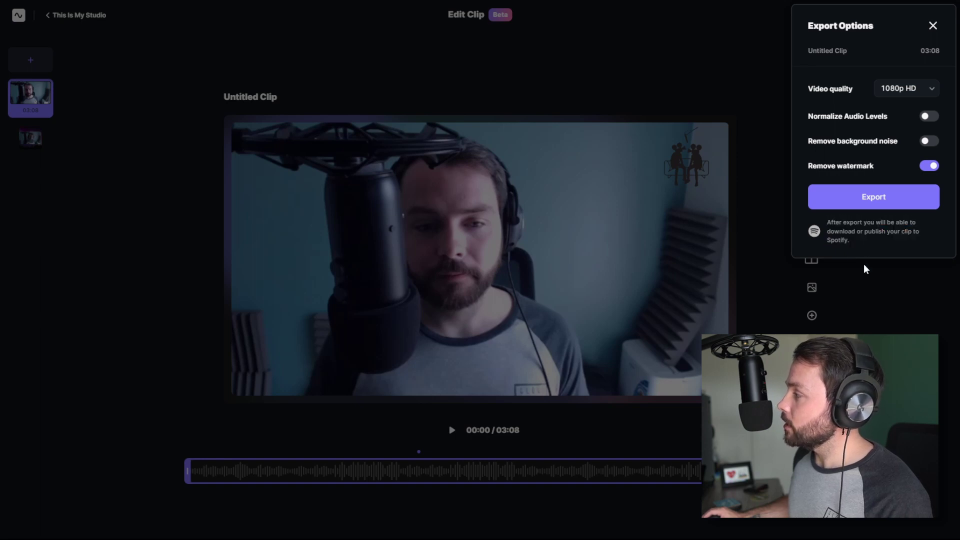
left_click(875, 198)
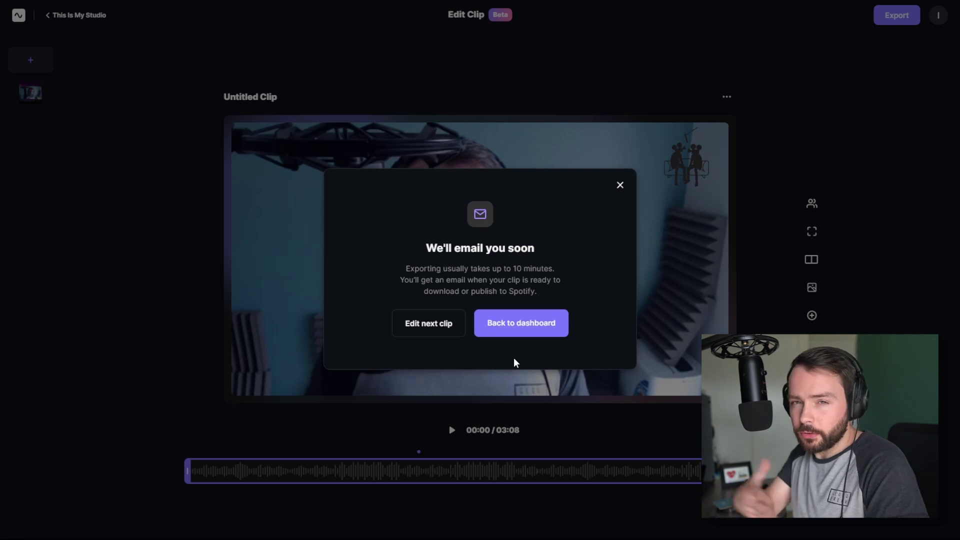
left_click(529, 326)
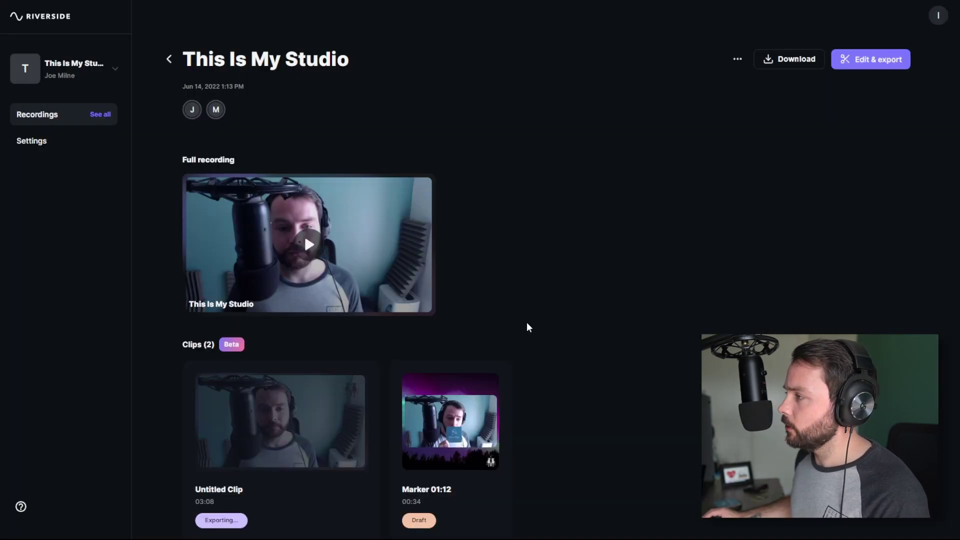
- Open the draft Marker 01:12 clip and export it with the watermark removed
scroll(304, 396, "down", 2)
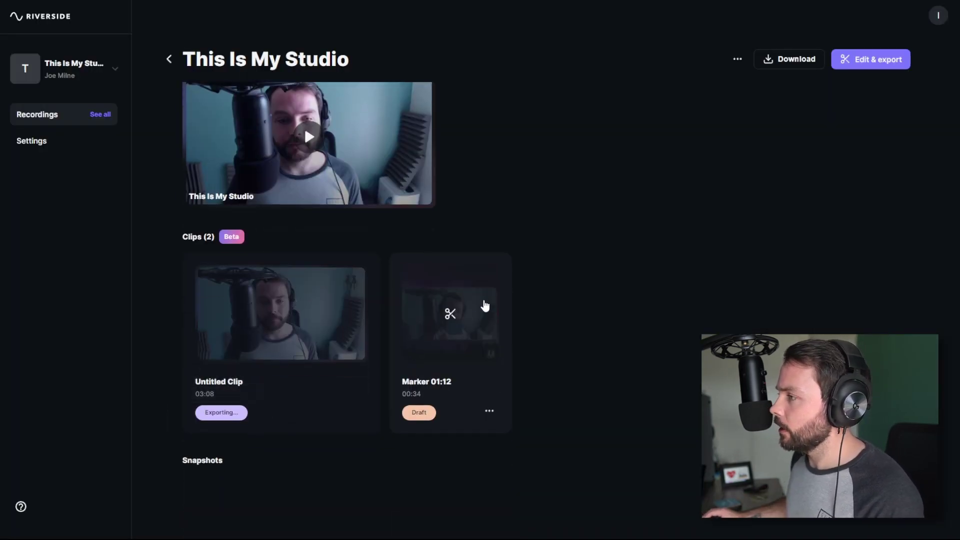
left_click(484, 306)
left_click(906, 16)
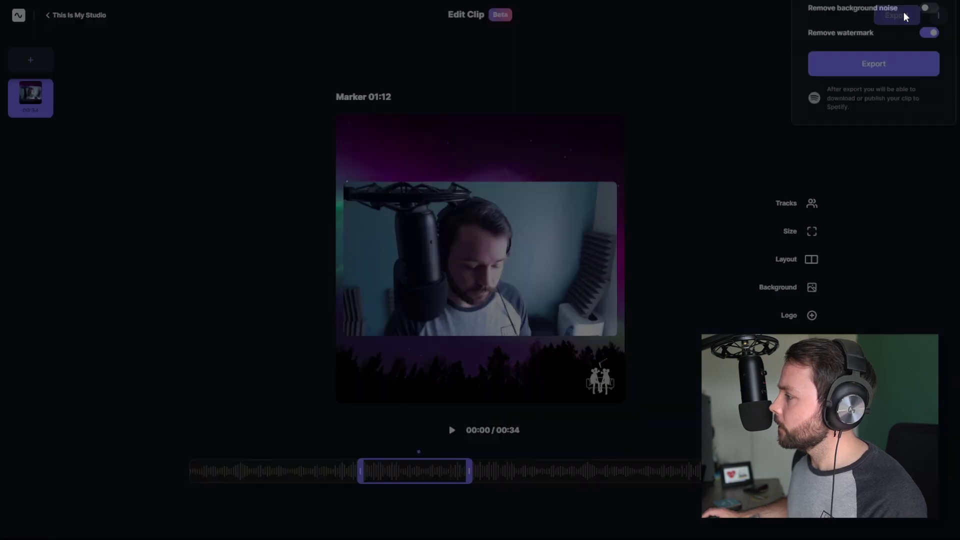
left_click(885, 195)
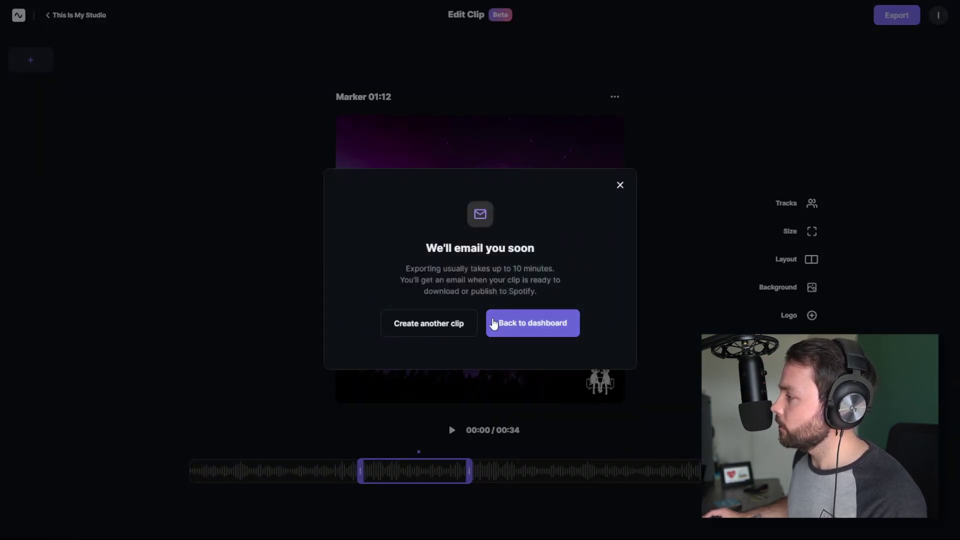
left_click(619, 186)
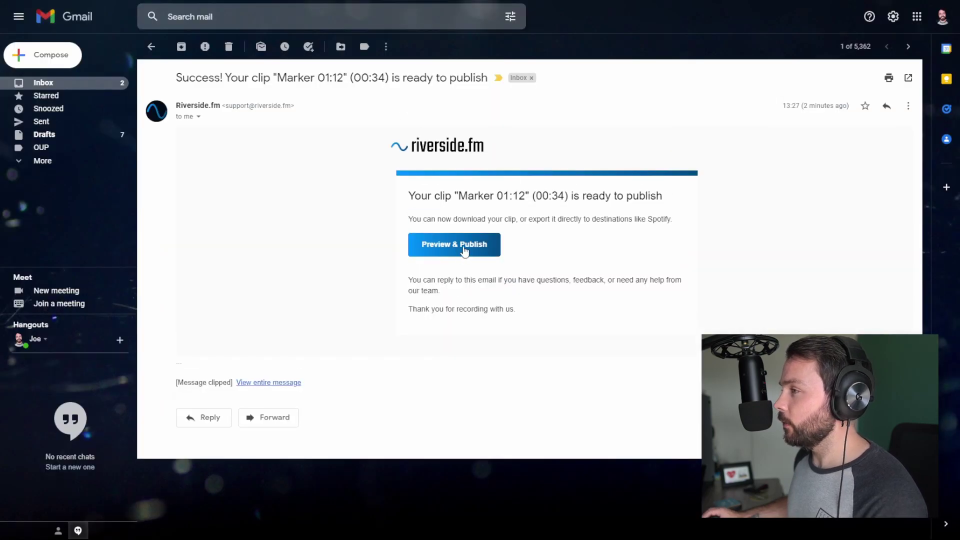
- Preview the exported Marker 01:12 clip from Riverside's ready-to-publish email and download it
left_click(464, 250)
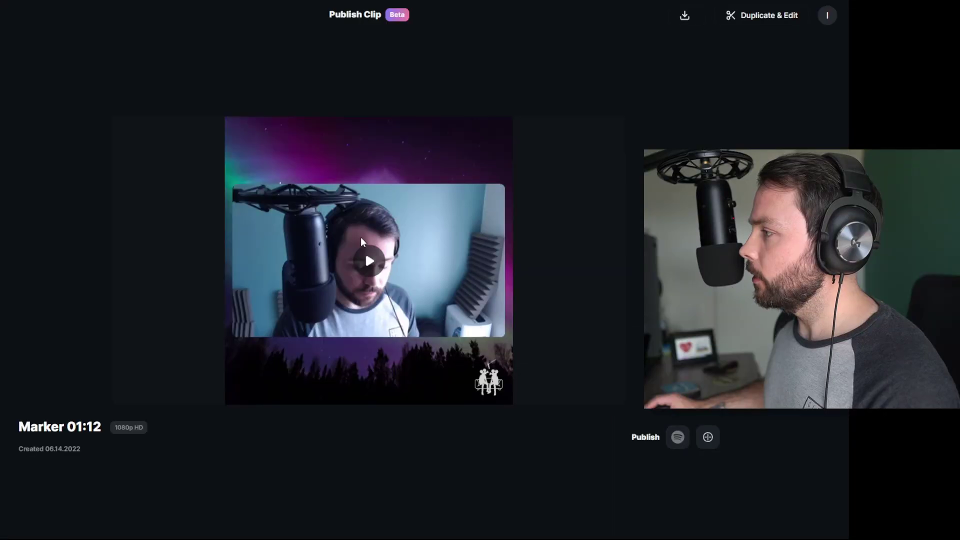
left_click(370, 263)
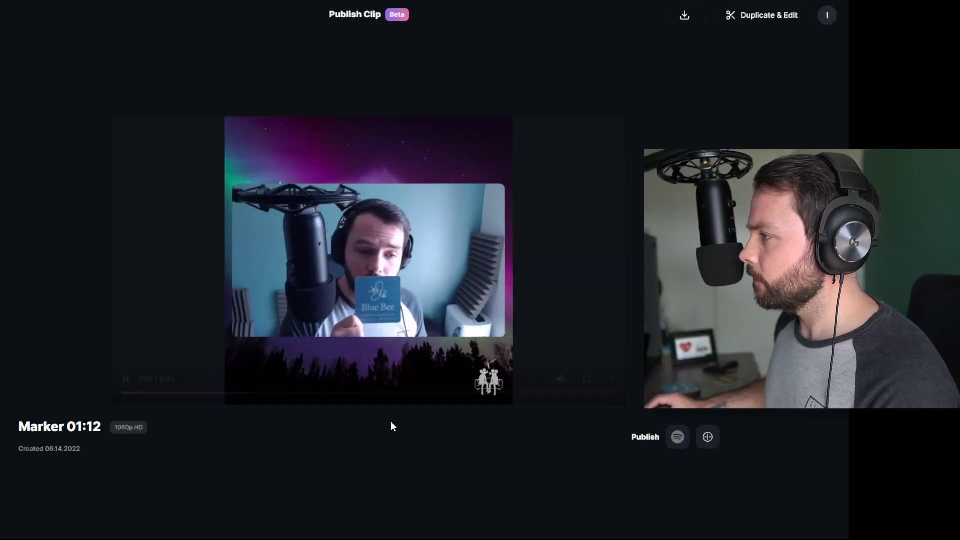
left_click(612, 379)
key("Escape")
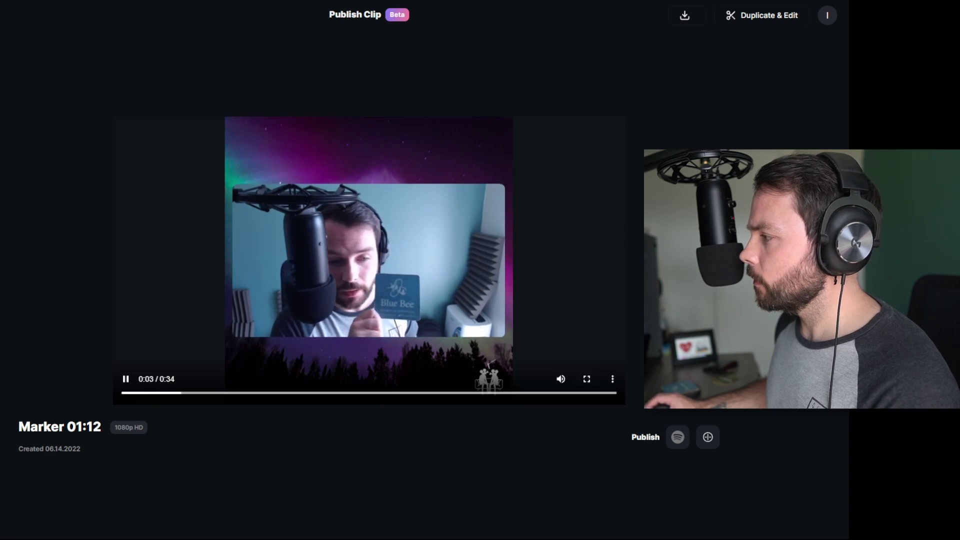
left_click(126, 379)
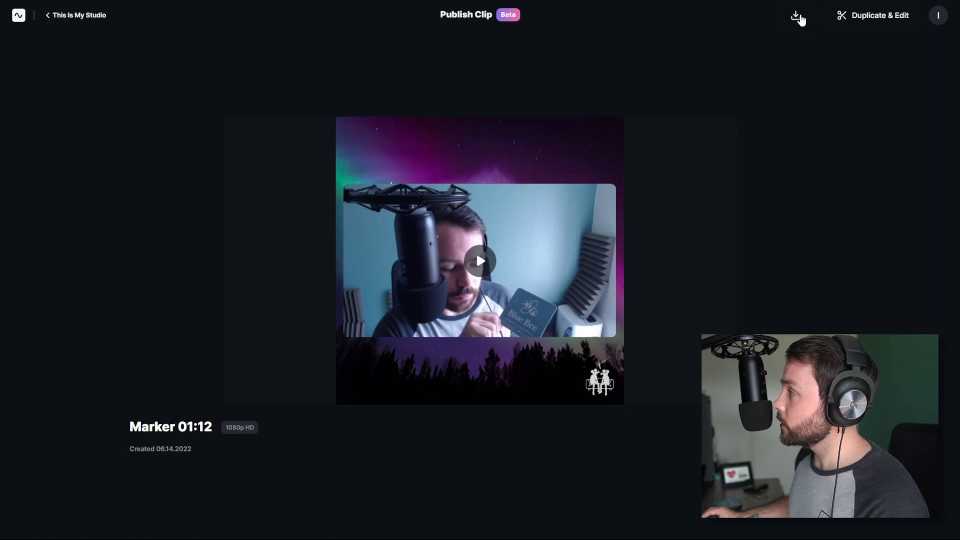
left_click(791, 18)
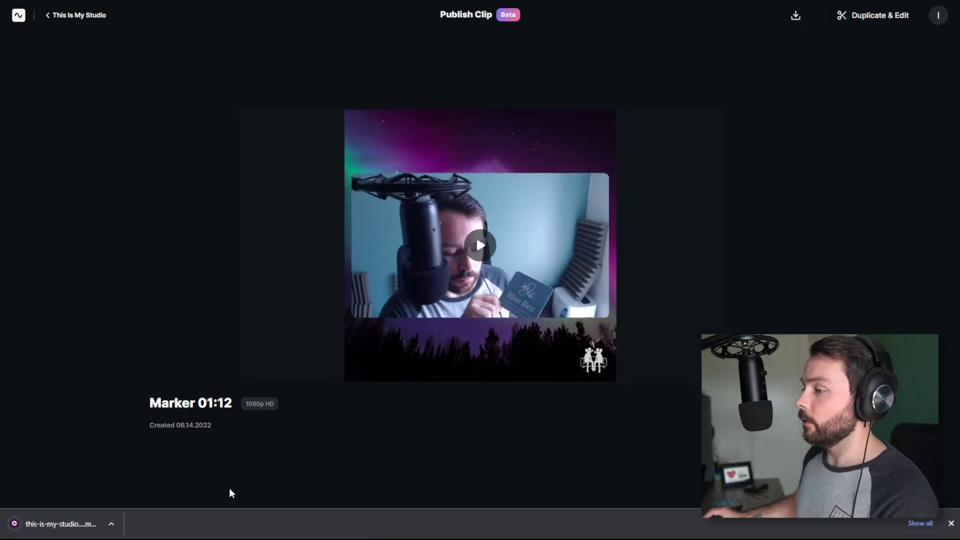